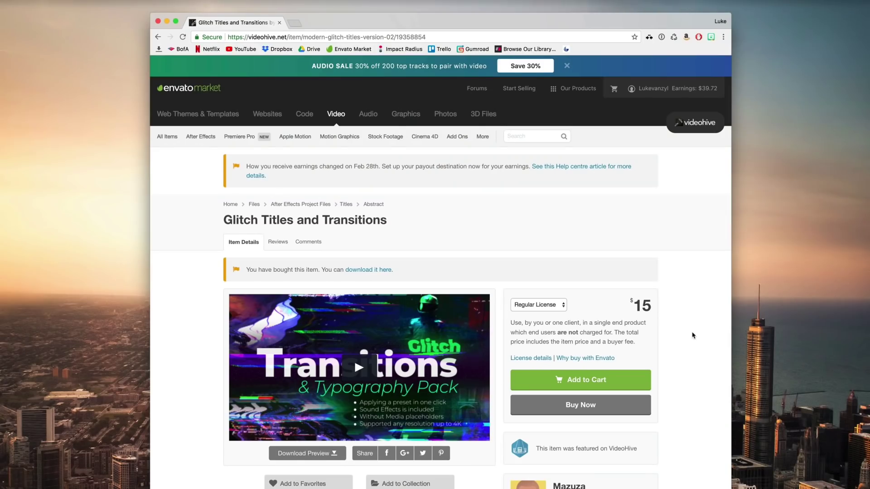
# Step: Scroll down the Glitch Titles and Transitions item page on Videohive
pyautogui.scroll(-4, 692, 336)
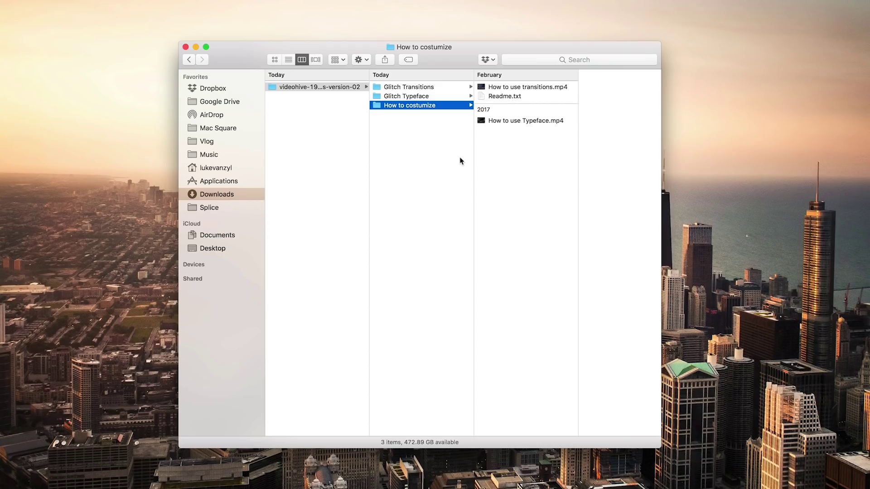
# Step: Browse the pack's How to costumize and Glitch Typeface folders, widening the column to read full file names
pyautogui.click(460, 157)
pyautogui.click(444, 107)
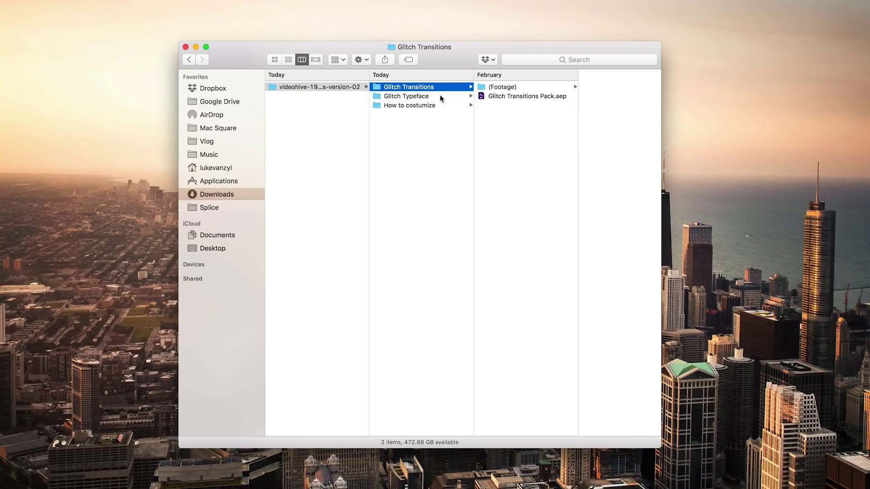
pyautogui.click(441, 99)
pyautogui.moveTo(579, 141); pyautogui.dragTo(627, 141)
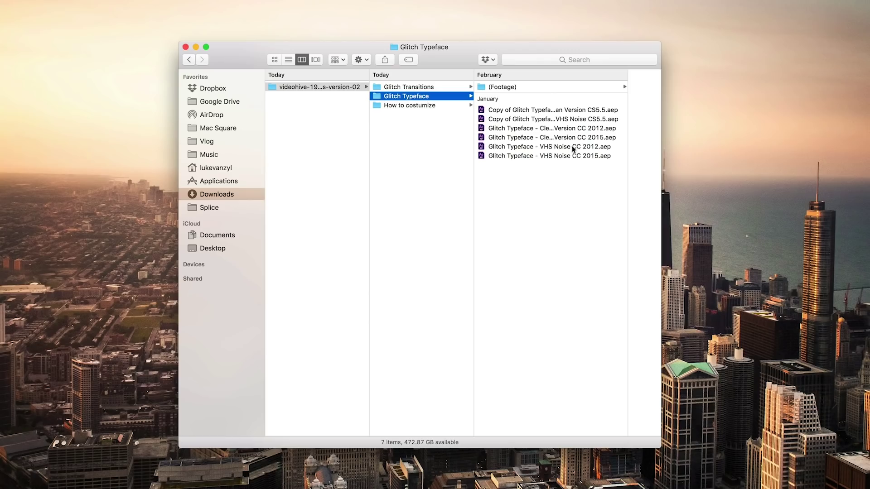
pyautogui.moveTo(627, 146); pyautogui.dragTo(643, 146)
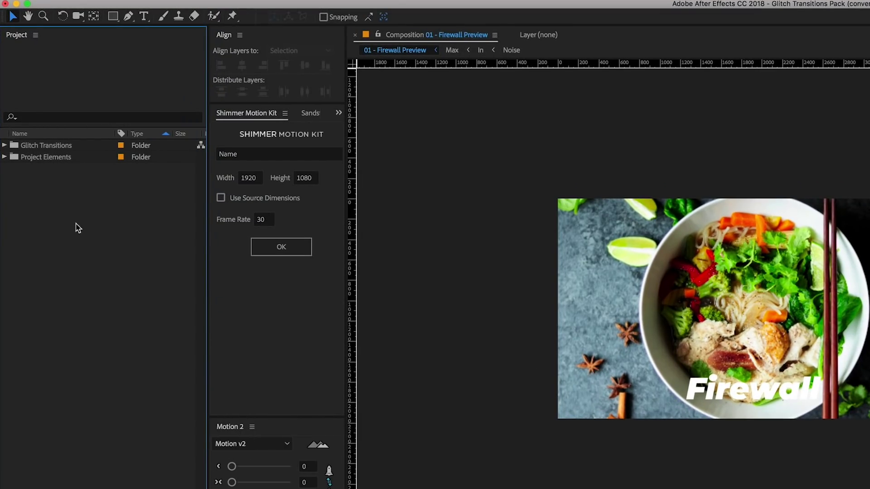
# Step: Expand Project Elements and its Audio folder to list the bundled sound effects
pyautogui.click(4, 156)
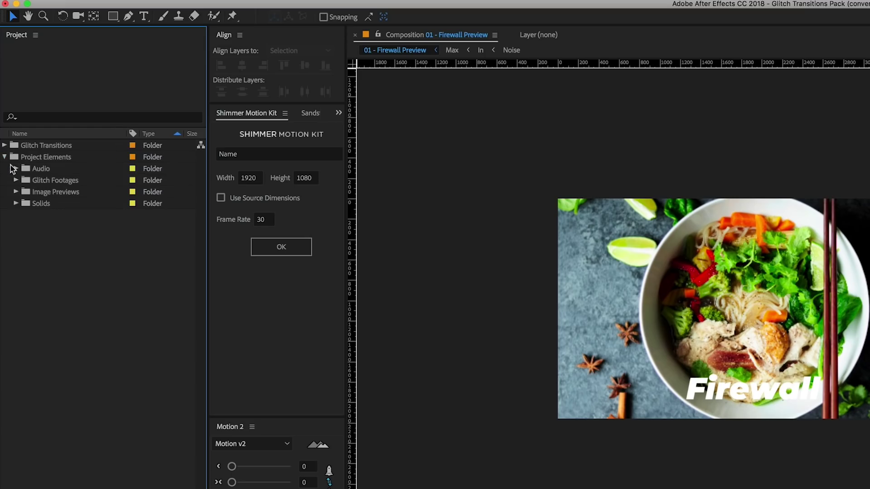
pyautogui.click(12, 167)
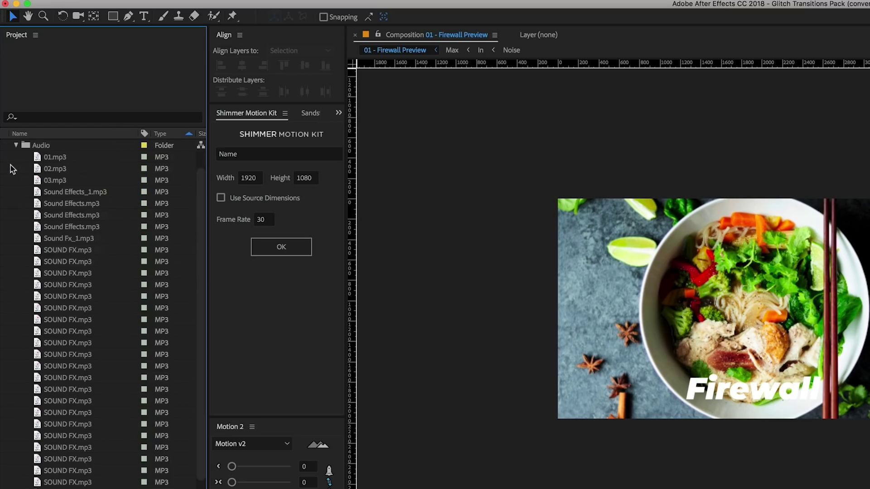
pyautogui.scroll(2, 11, 165)
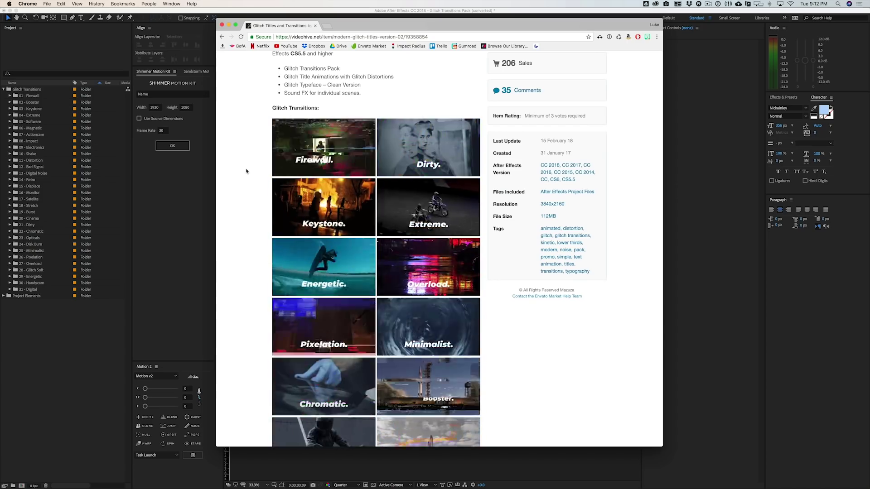
# Step: Scroll through the transition preview GIFs, then return to the After Effects project
pyautogui.scroll(-2, 246, 171)
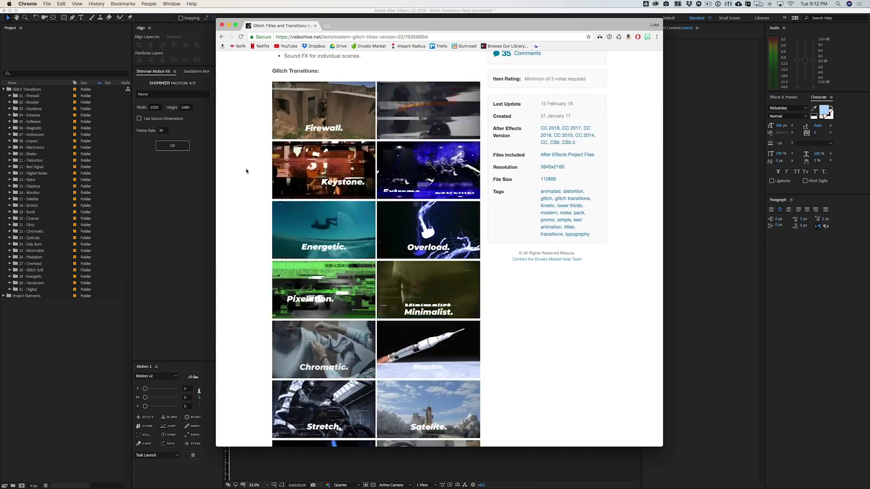
pyautogui.scroll(-10, 246, 171)
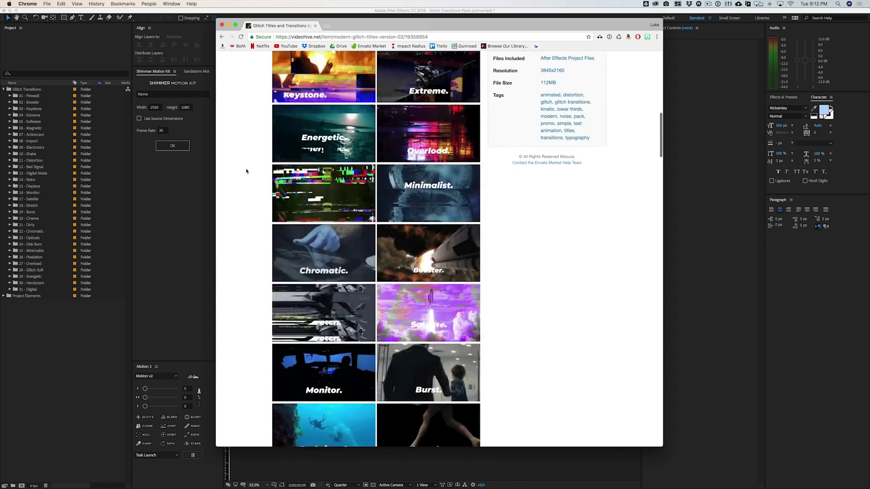
pyautogui.scroll(-18, 246, 171)
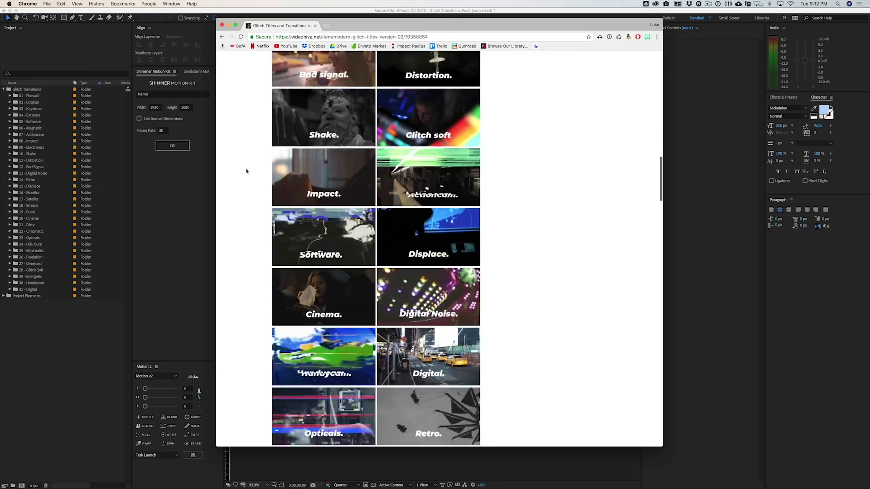
pyautogui.scroll(10, 246, 170)
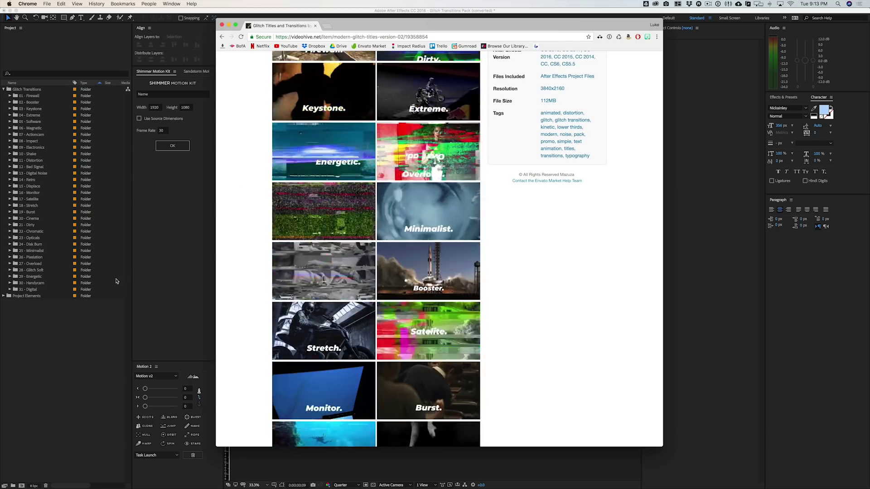
pyautogui.click(91, 310)
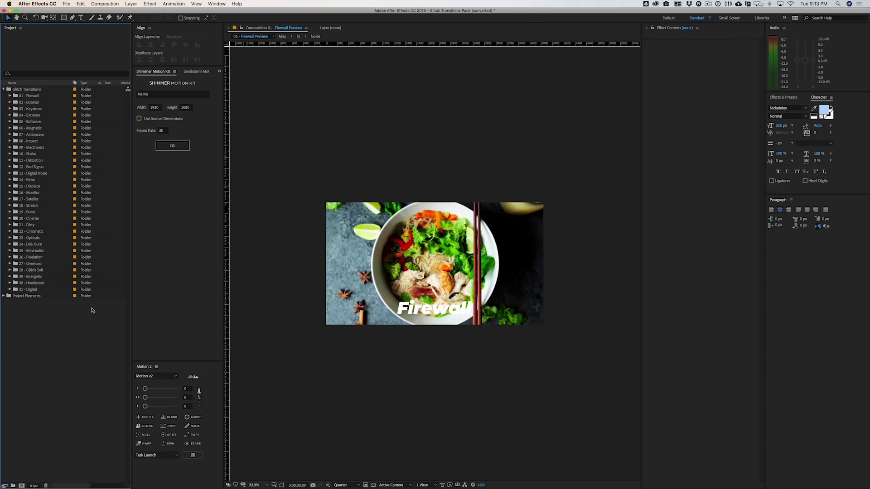
# Step: Open 19 - Burst Preview from its folder, shrink the viewer, and scrub through the Burst transition
pyautogui.click(10, 212)
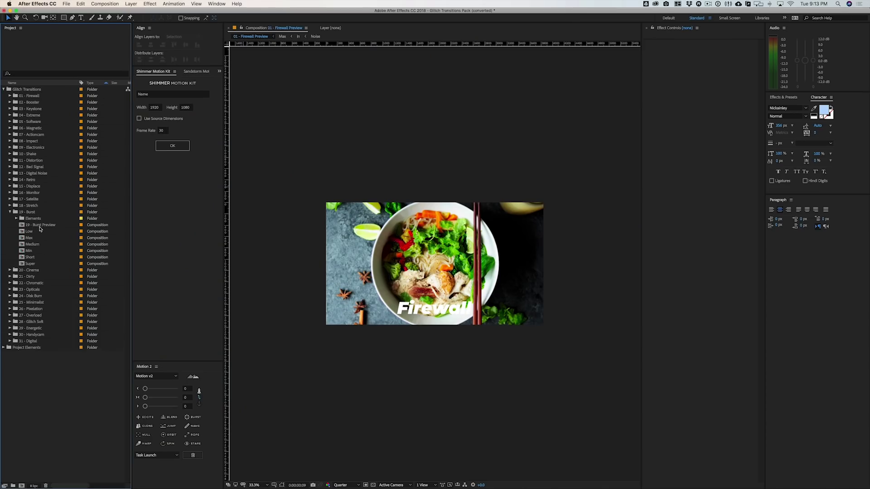
pyautogui.doubleClick(39, 227)
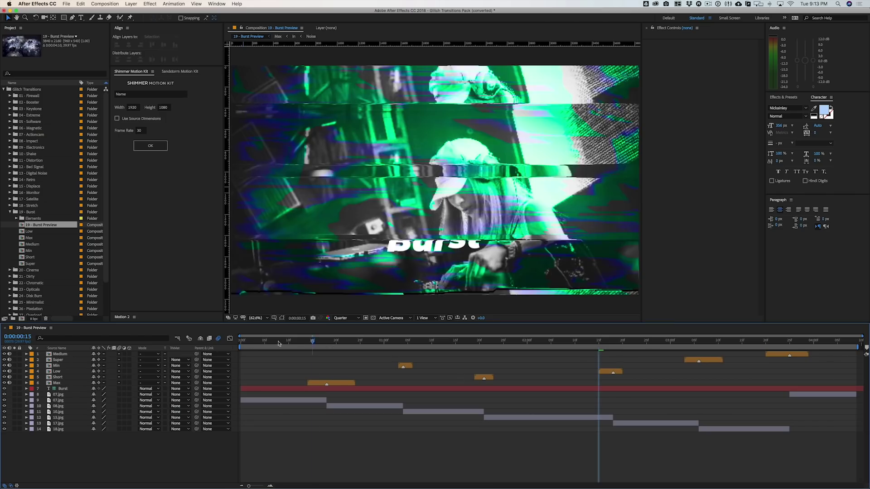
pyautogui.press('Home')
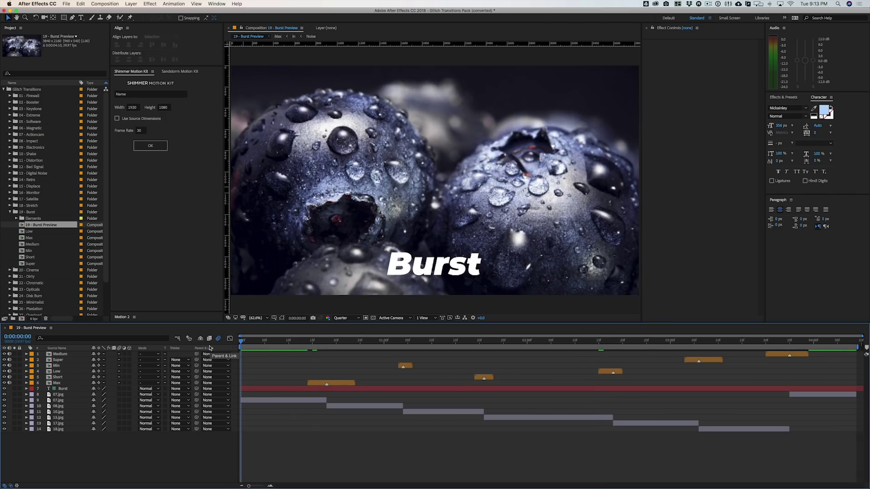
pyautogui.press(',')
pyautogui.press(',')
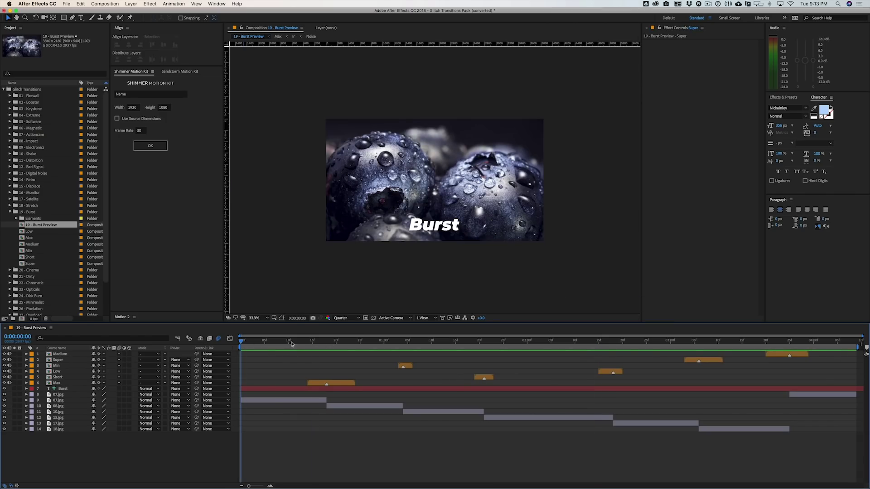
pyautogui.click(293, 343)
pyautogui.moveTo(294, 343); pyautogui.dragTo(411, 348)
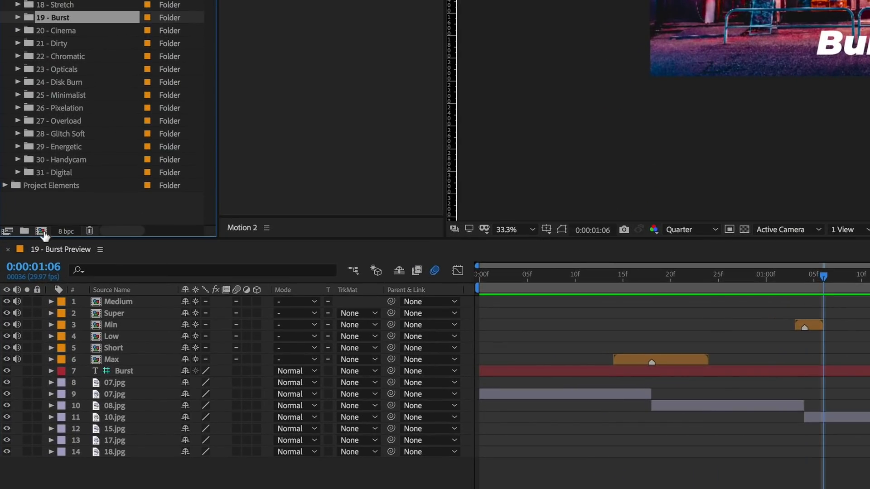
# Step: Create Test Comp, align the Super transition at the ~3s cut, and enable Collapse Transformations
pyautogui.click(42, 232)
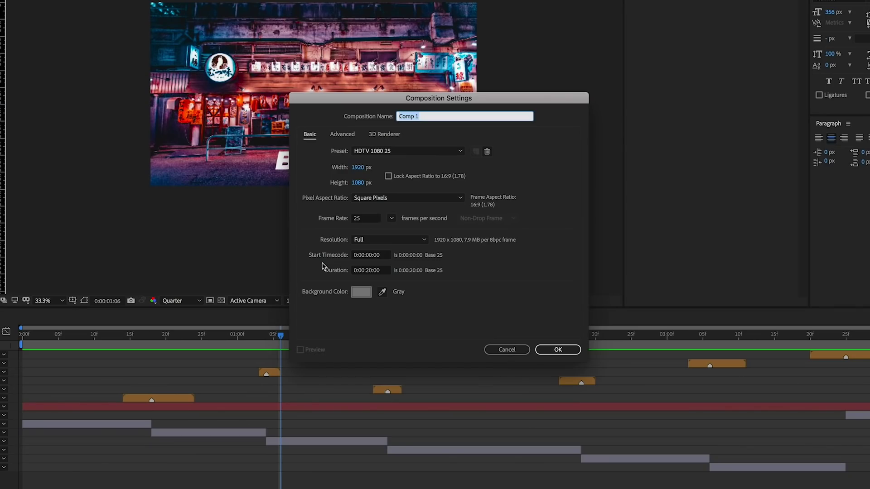
pyautogui.write('Tes')
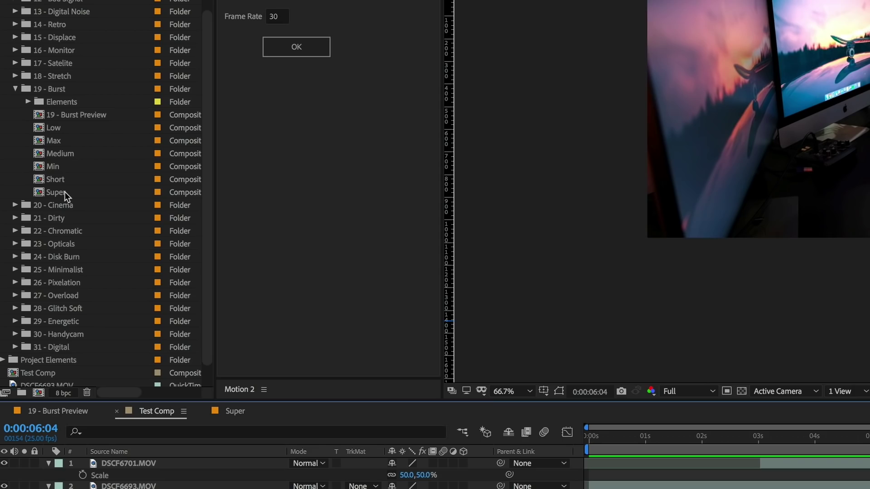
pyautogui.moveTo(63, 193); pyautogui.dragTo(216, 460)
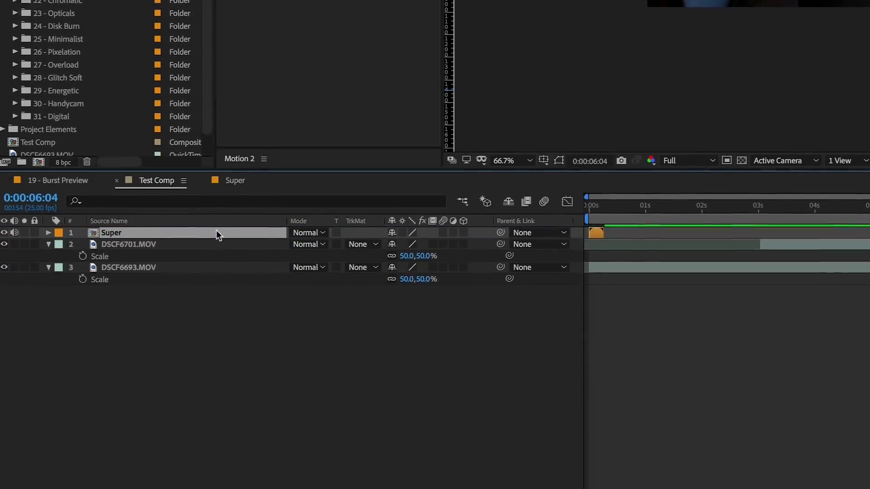
pyautogui.moveTo(596, 233); pyautogui.dragTo(698, 234)
pyautogui.moveTo(398, 224); pyautogui.dragTo(439, 224)
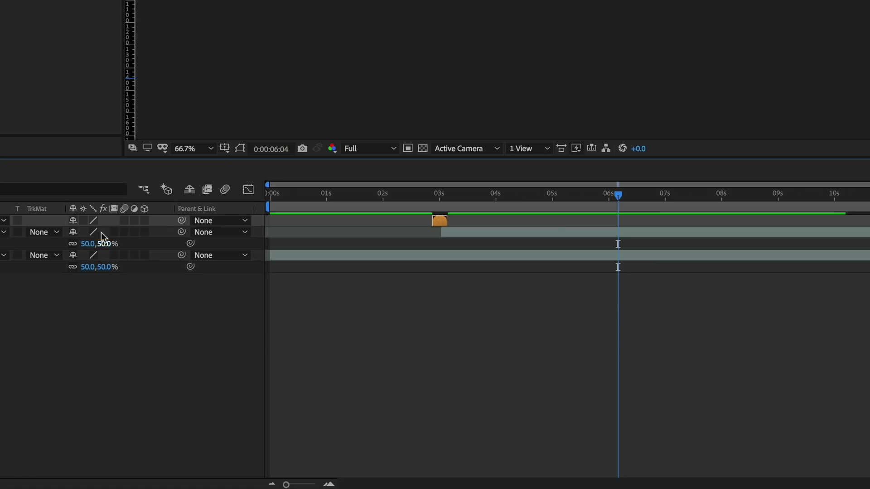
pyautogui.click(83, 220)
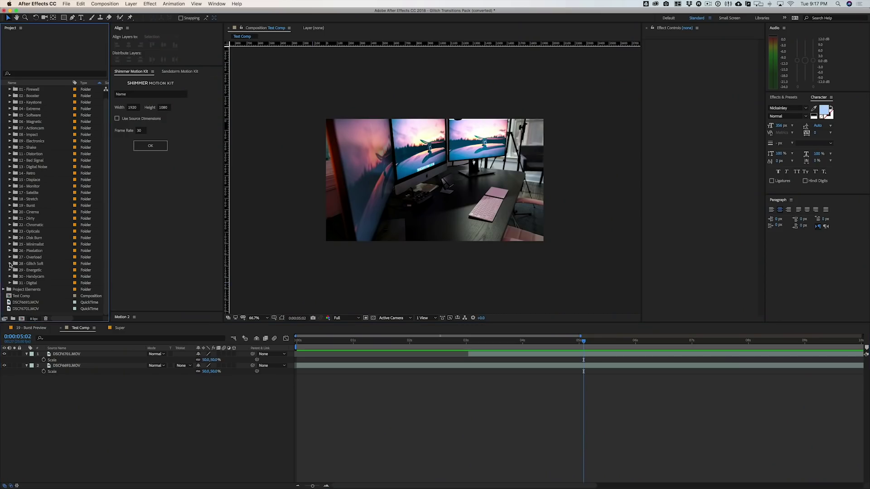
# Step: Add the 28 - Glitch Soft Max transition and slide it to the cut near 2.7s
pyautogui.click(10, 264)
pyautogui.scroll(-3, 27, 280)
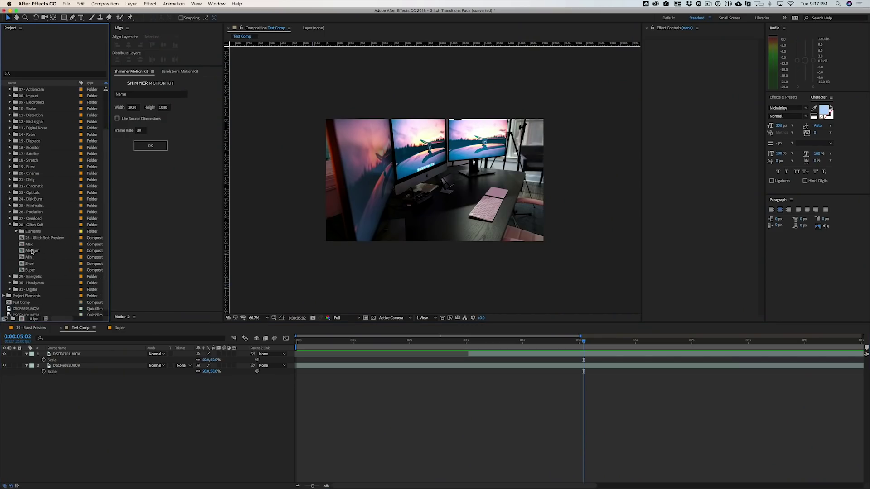
pyautogui.moveTo(30, 247); pyautogui.dragTo(69, 354)
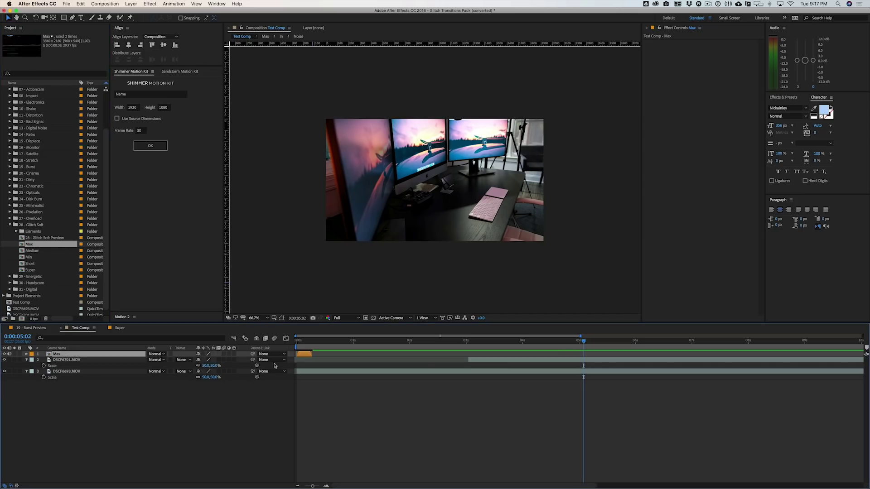
pyautogui.moveTo(307, 355); pyautogui.dragTo(456, 361)
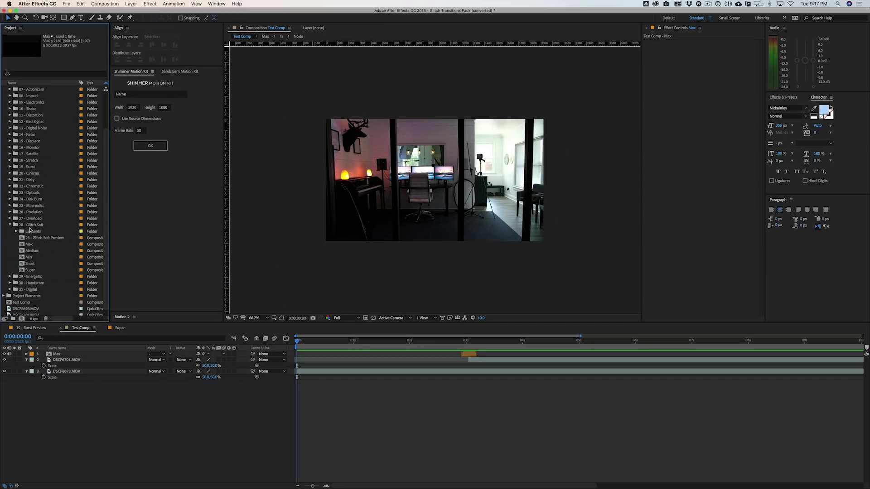
# Step: Add the 20 - Cinema Max transition and slide it to about 3s
pyautogui.click(10, 173)
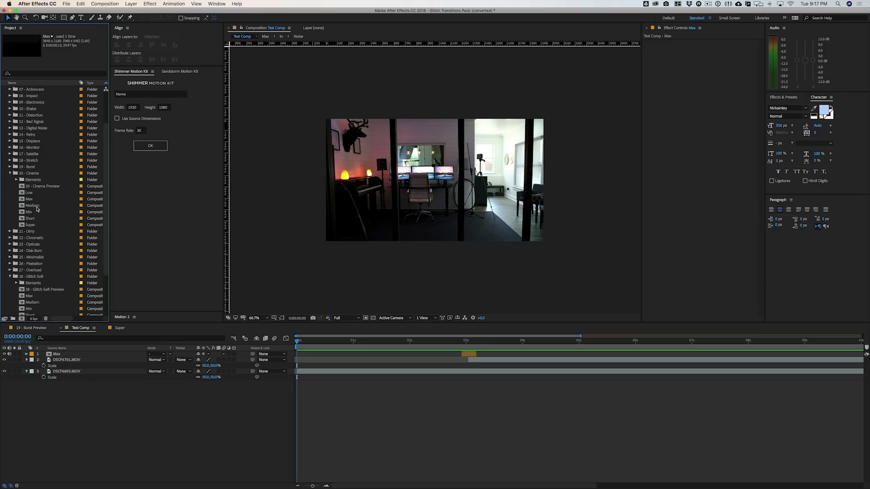
pyautogui.moveTo(31, 201); pyautogui.dragTo(92, 356)
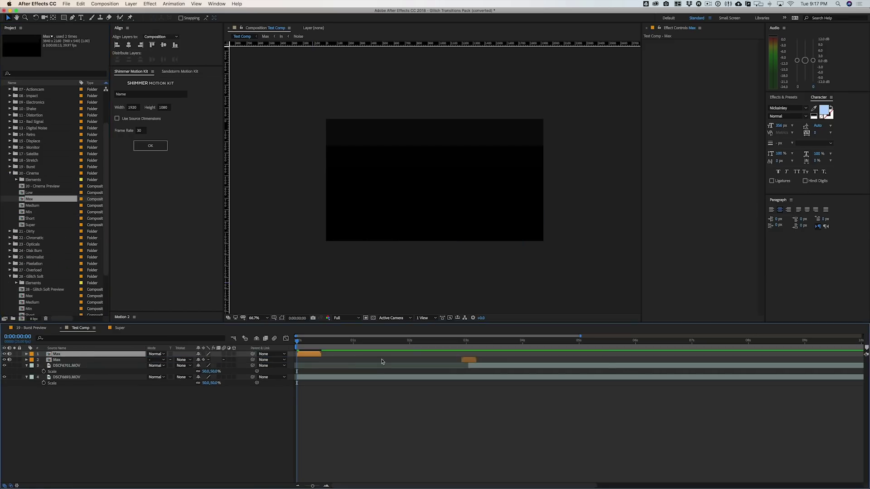
pyautogui.moveTo(312, 356); pyautogui.dragTo(472, 354)
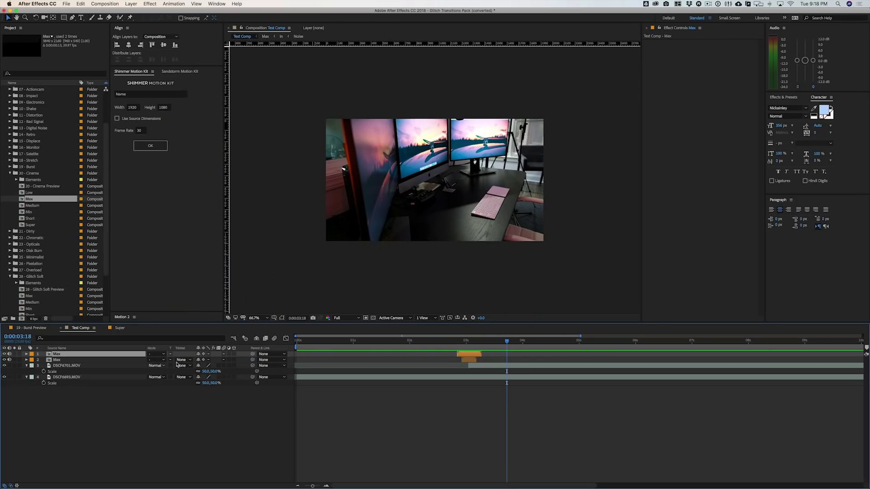
# Step: Set the Max layer's opacity to 50% and move the time to about one second
pyautogui.press('t')
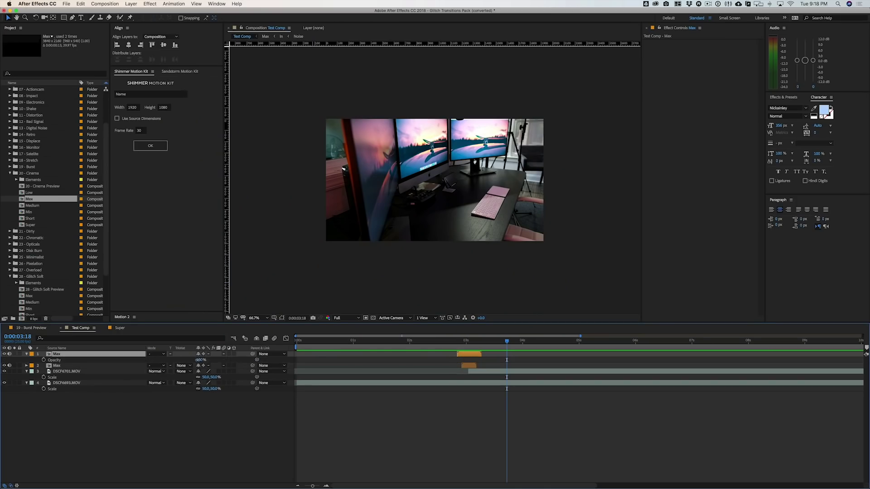
pyautogui.press('Return')
pyautogui.click(361, 344)
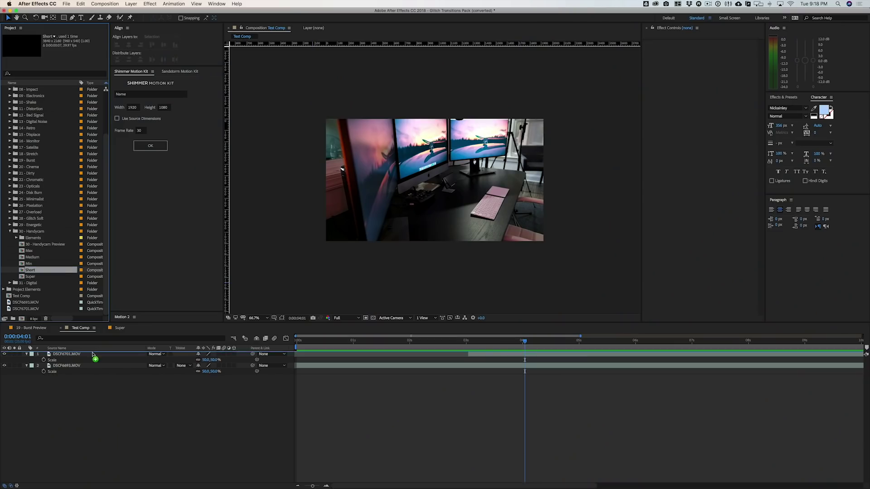
# Step: Add the Short glitch transition at about 3 seconds and preview the cut
pyautogui.moveTo(93, 354); pyautogui.dragTo(93, 354)
pyautogui.moveTo(302, 357); pyautogui.dragTo(469, 358)
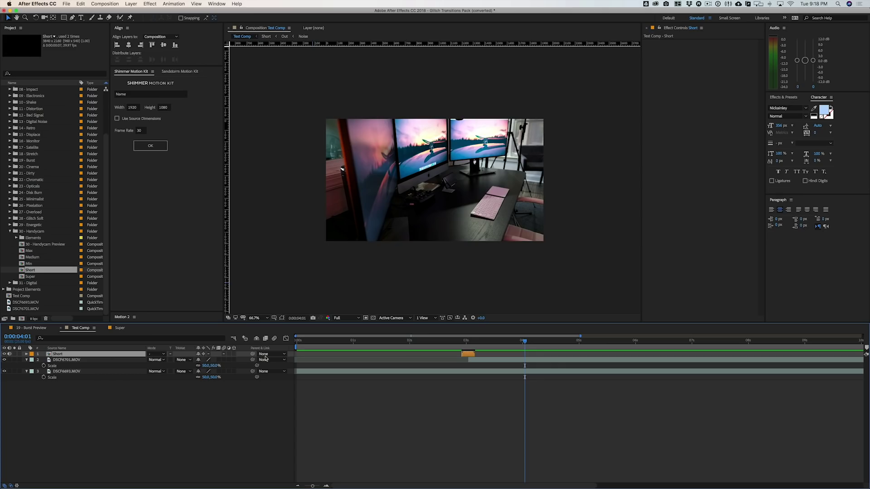
pyautogui.press('space')
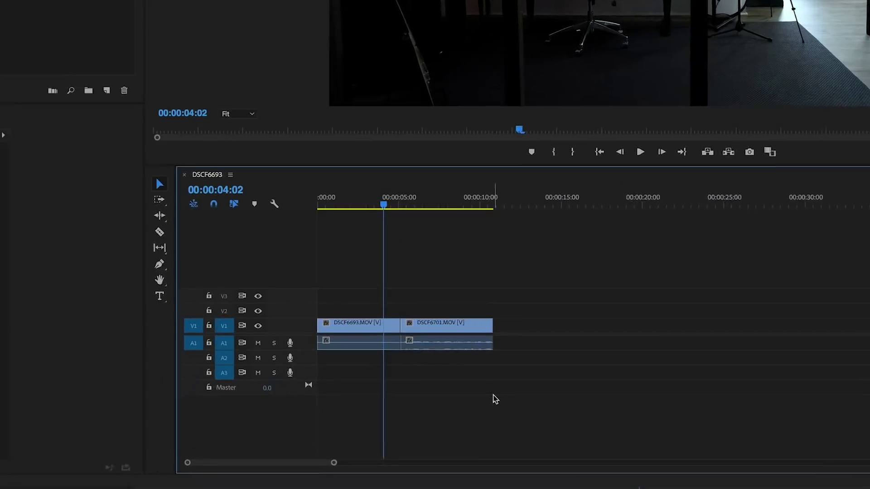
# Step: Replace both selected desk clips with a linked After Effects composition
pyautogui.moveTo(501, 405); pyautogui.dragTo(431, 369)
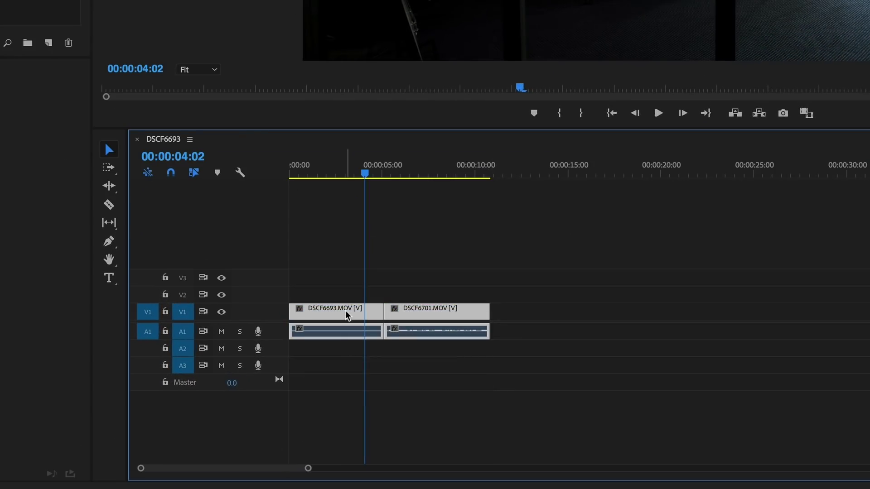
pyautogui.rightClick(348, 316)
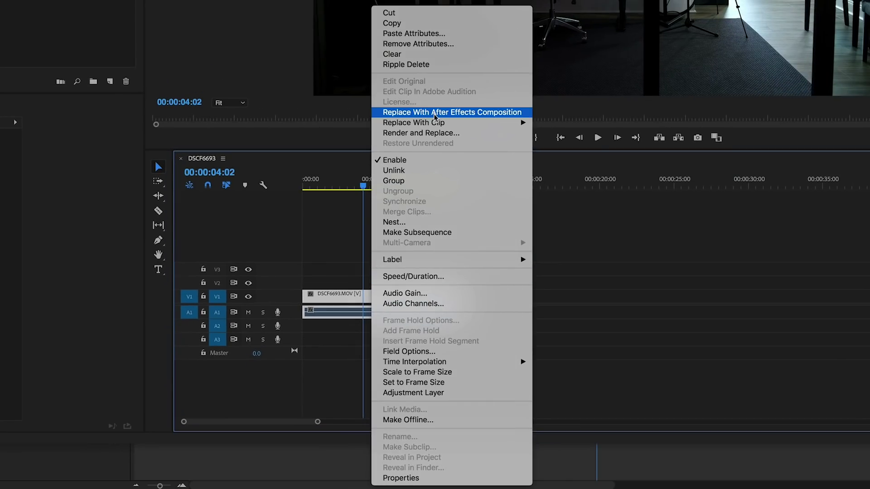
pyautogui.click(433, 113)
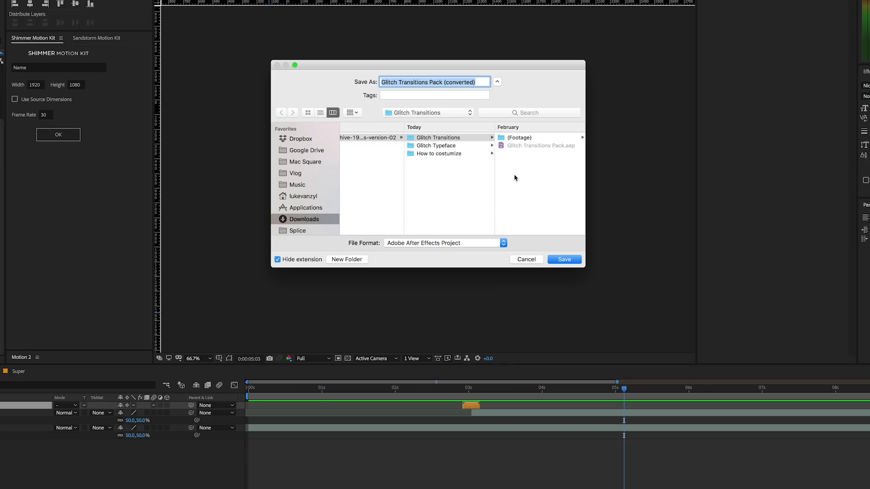
# Step: Save the converted project, drop the Max transition at the cut, preview it, and save again
pyautogui.press('Return')
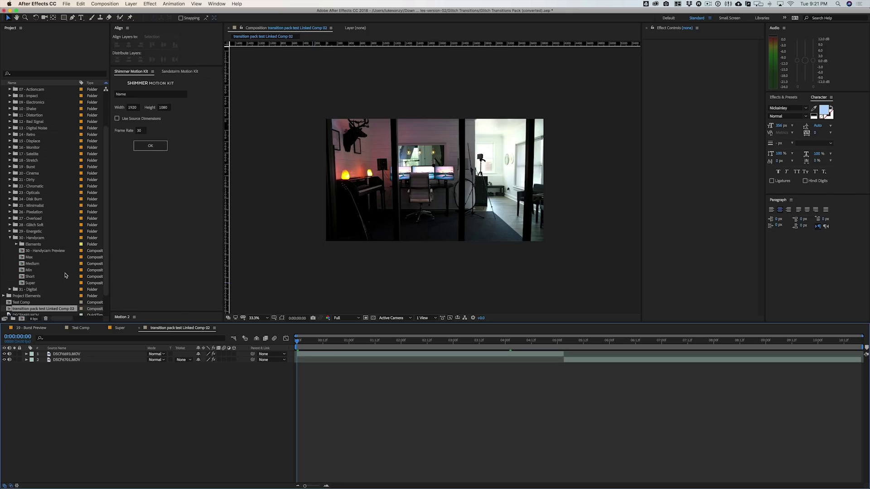
pyautogui.moveTo(29, 258); pyautogui.dragTo(68, 354)
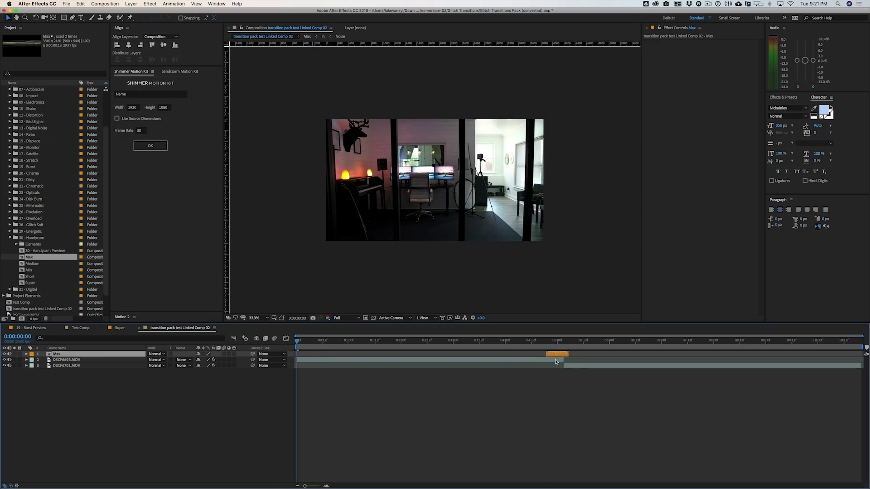
pyautogui.press('space')
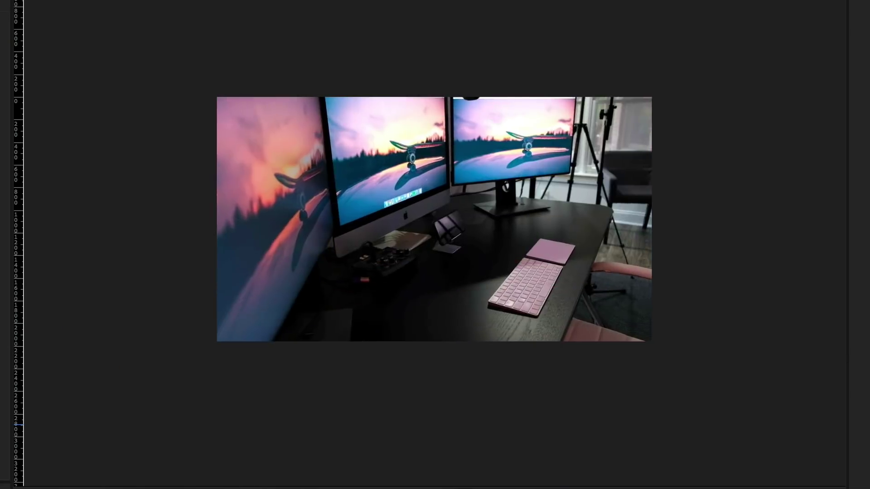
pyautogui.press('super+s')
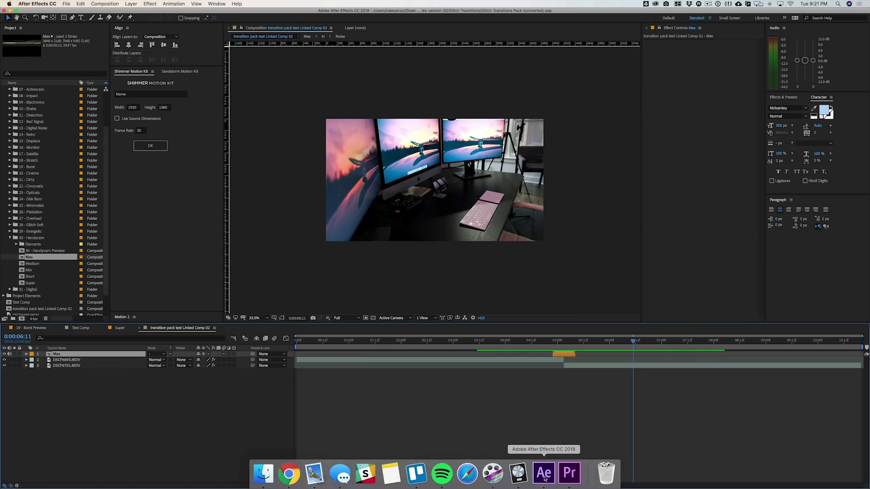
# Step: Back in Premiere, render the sequence effects from In to Out for smooth playback of the linked glitch clip
pyautogui.click(570, 474)
pyautogui.click(118, 3)
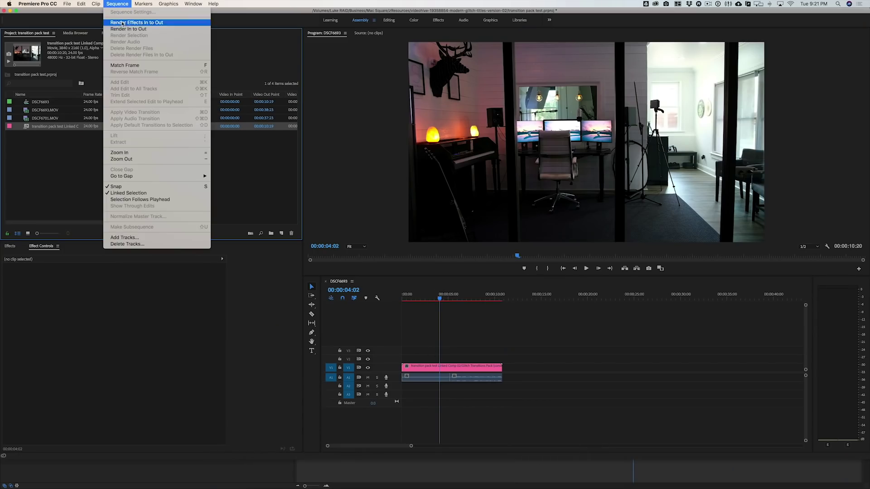
pyautogui.click(131, 28)
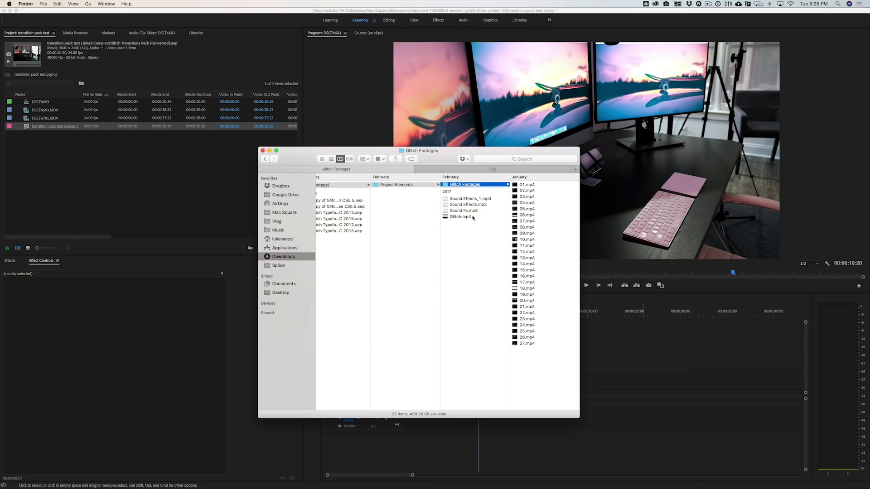
# Step: Add Sound Fx.mp3 to the audio track, cut off its long tail at the transition, and play it back
pyautogui.moveTo(473, 210); pyautogui.dragTo(463, 408)
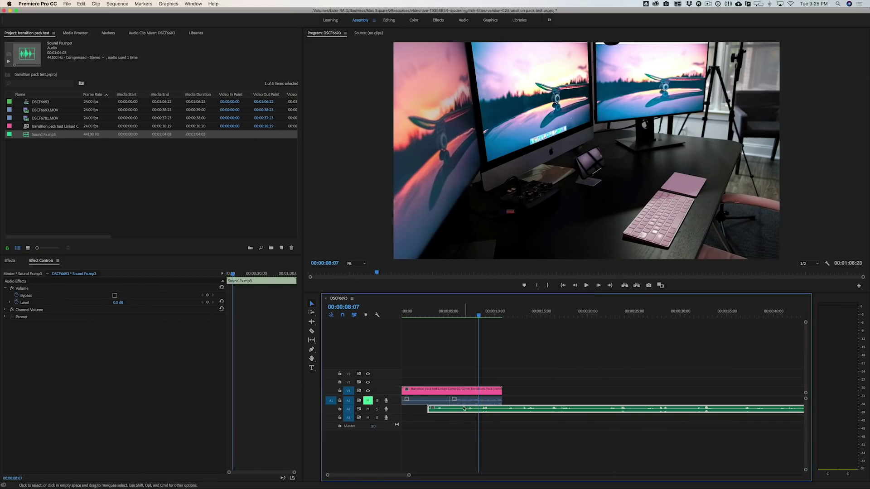
pyautogui.click(437, 409)
pyautogui.press('v')
pyautogui.press('Delete')
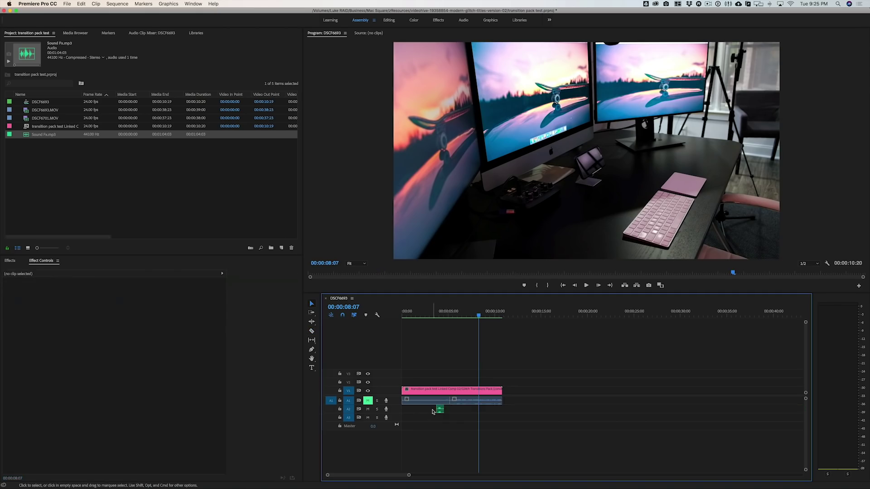
pyautogui.press('=')
pyautogui.click(469, 315)
pyautogui.press('space')
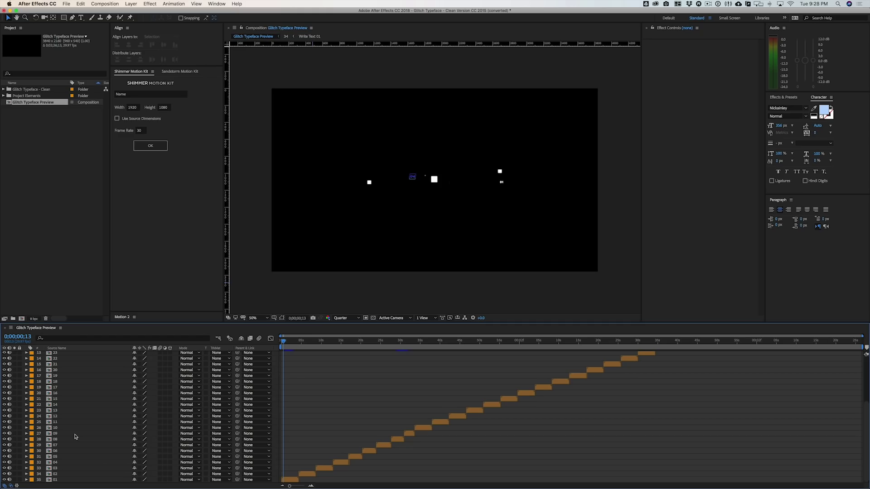
pyautogui.press('Home')
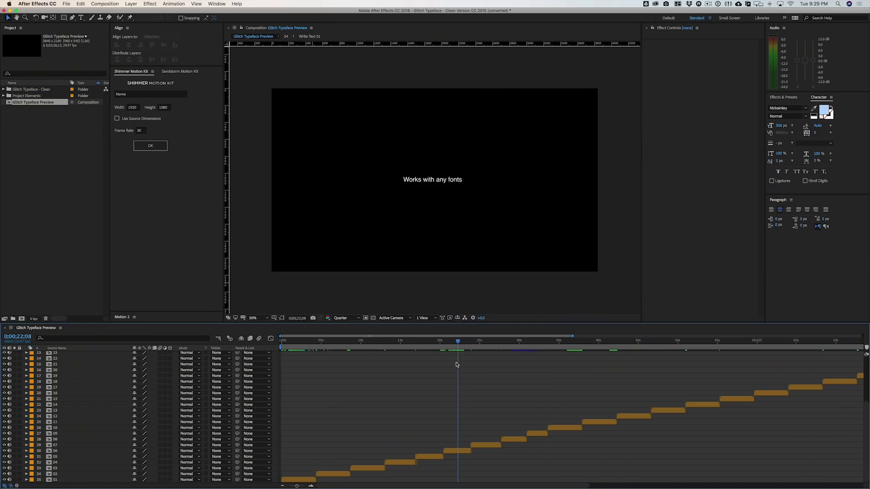
pyautogui.press('space')
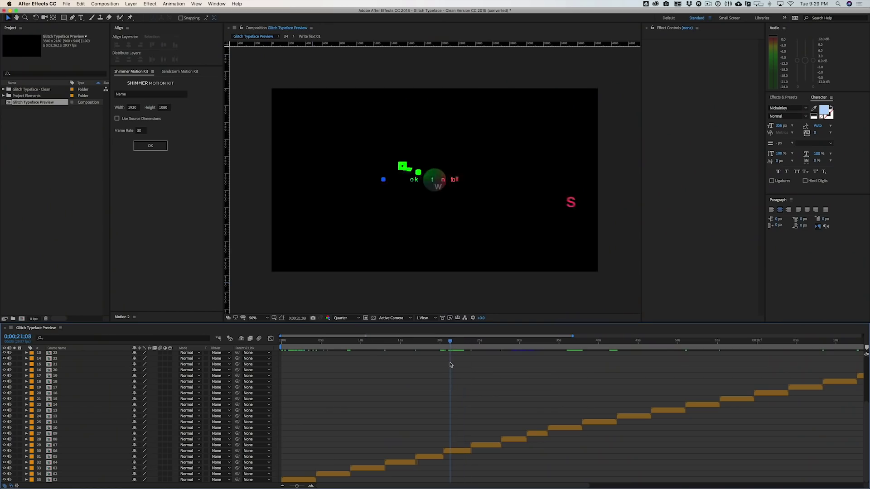
pyautogui.moveTo(477, 366); pyautogui.dragTo(510, 370)
pyautogui.click(508, 442)
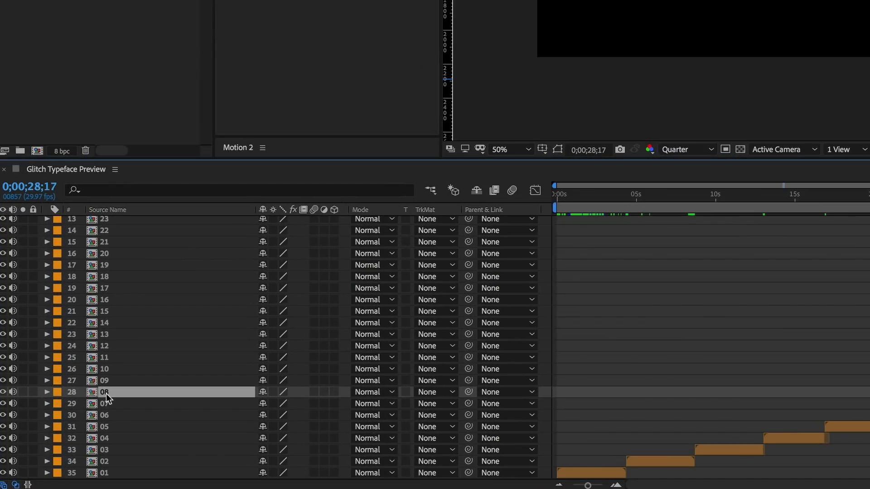
# Step: Open Write Text 01 inside comp 08 and replace its placeholder text with the greeting
pyautogui.doubleClick(105, 392)
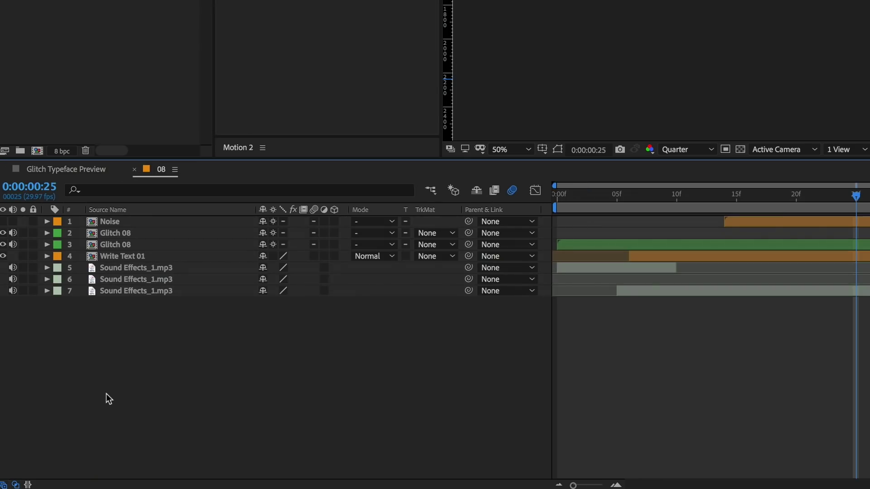
pyautogui.doubleClick(133, 256)
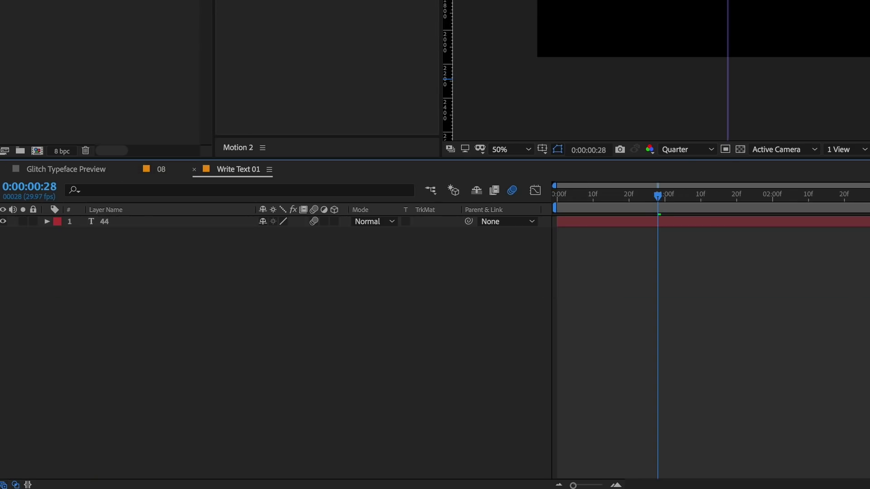
pyautogui.doubleClick(628, 20)
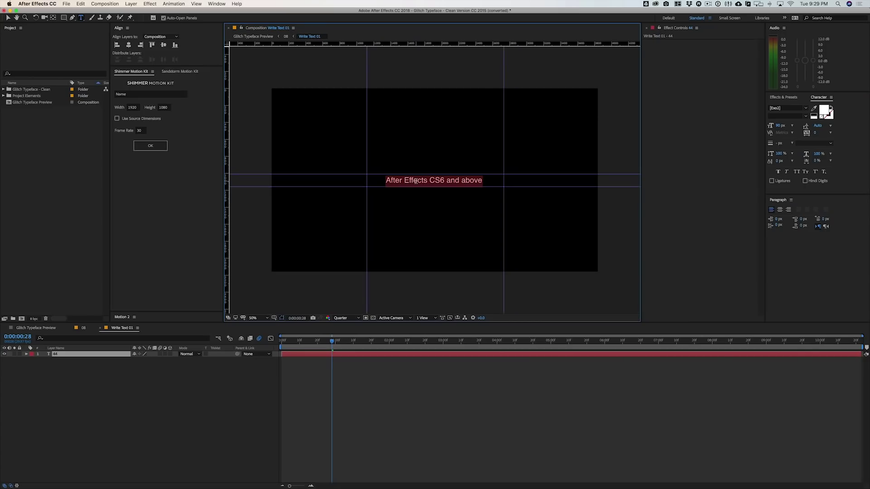
pyautogui.click(415, 180)
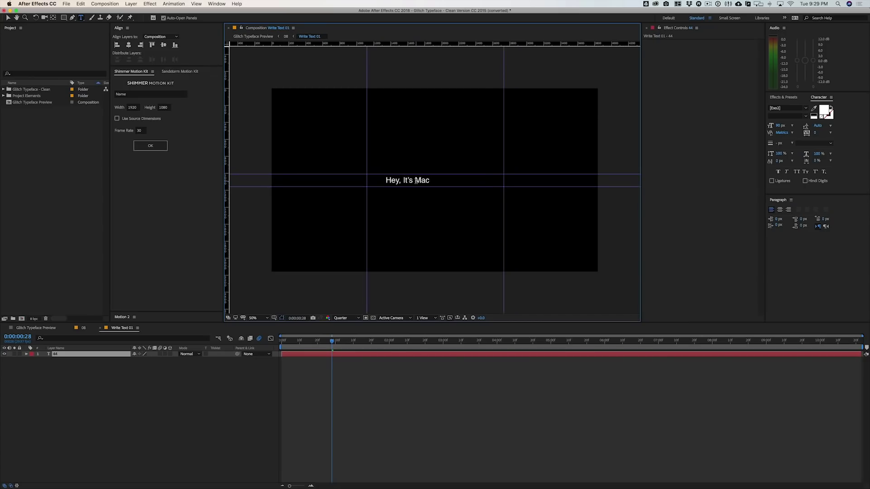
# Step: Centre the title text horizontally in the frame and return to the 08 composition
pyautogui.click(128, 45)
pyautogui.click(164, 372)
pyautogui.click(83, 328)
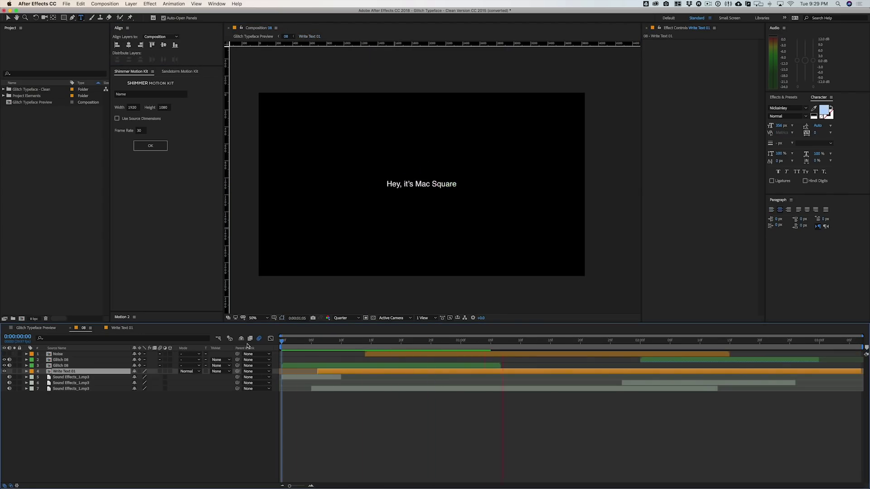
pyautogui.hotkey('ctrl', 't')
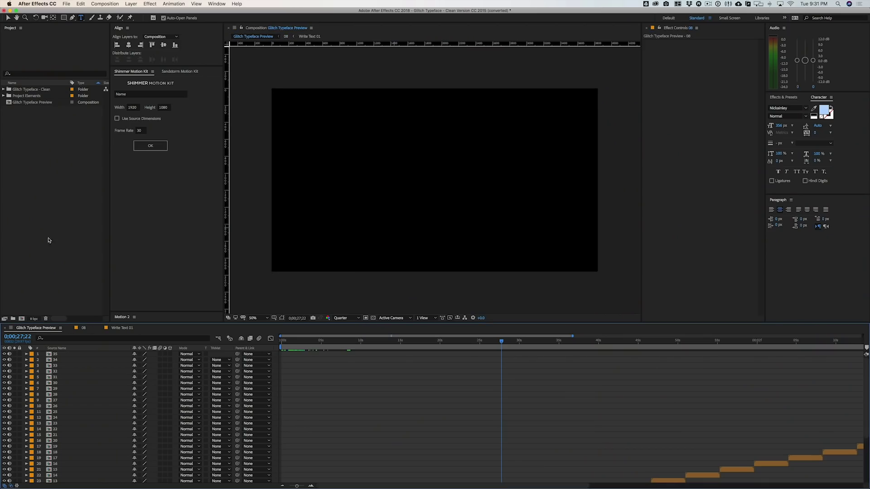
# Step: Create a new composition named 'My Title'
pyautogui.rightClick(47, 221)
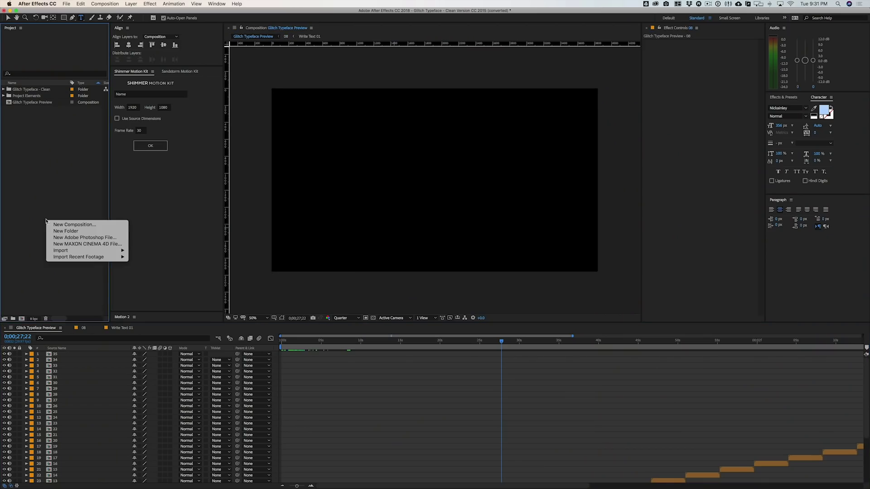
pyautogui.click(60, 227)
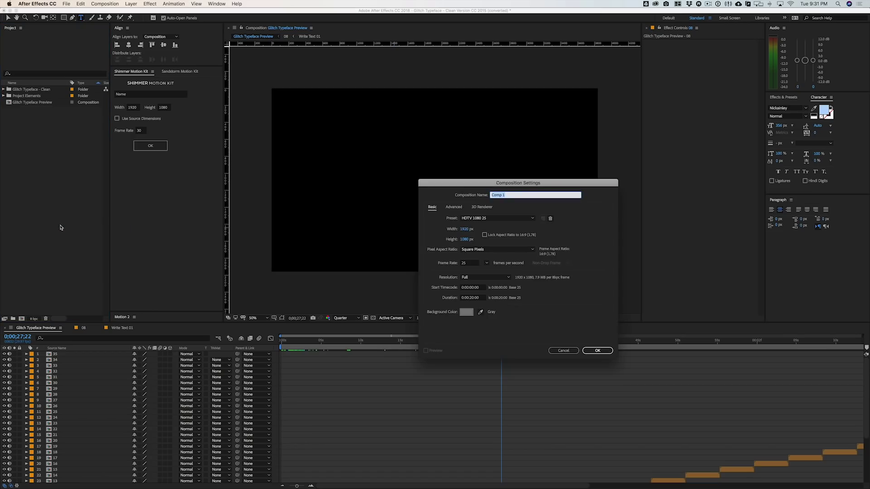
pyautogui.write('My Title')
pyautogui.press('Return')
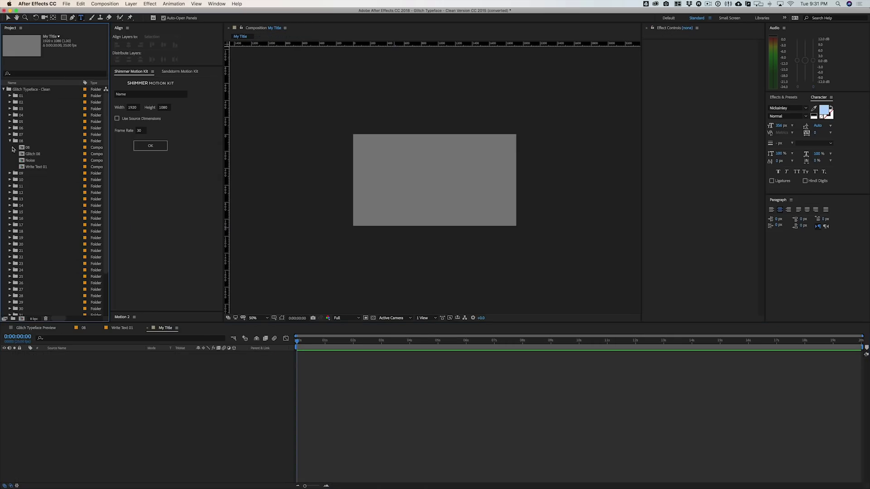
# Step: Add the 08 title comp to My Title and draw a rectangle shape layer
pyautogui.moveTo(27, 147); pyautogui.dragTo(98, 372)
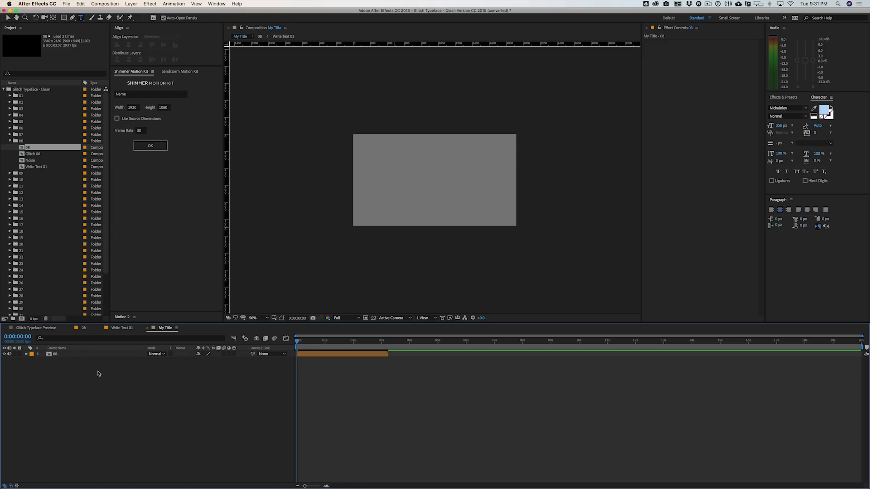
pyautogui.click(67, 357)
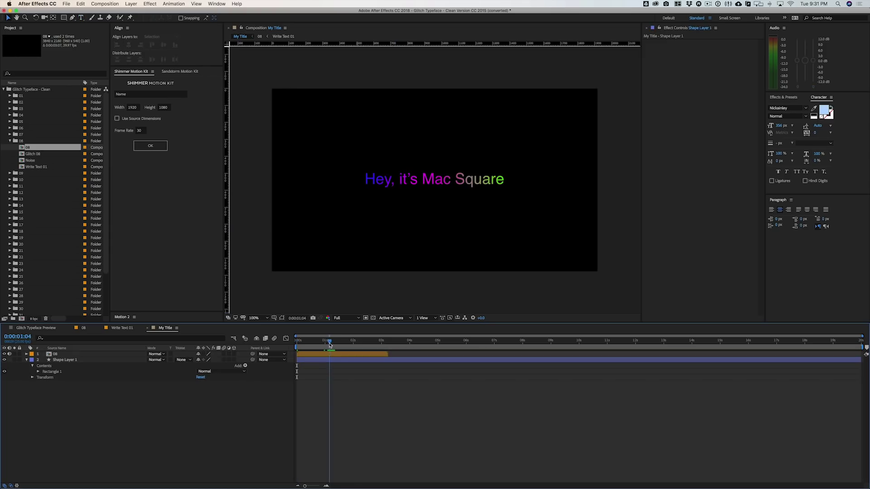
pyautogui.moveTo(330, 344); pyautogui.dragTo(354, 347)
# Step: Trim layer 08 at the playhead and make a full-length copy that starts there
pyautogui.click(354, 353)
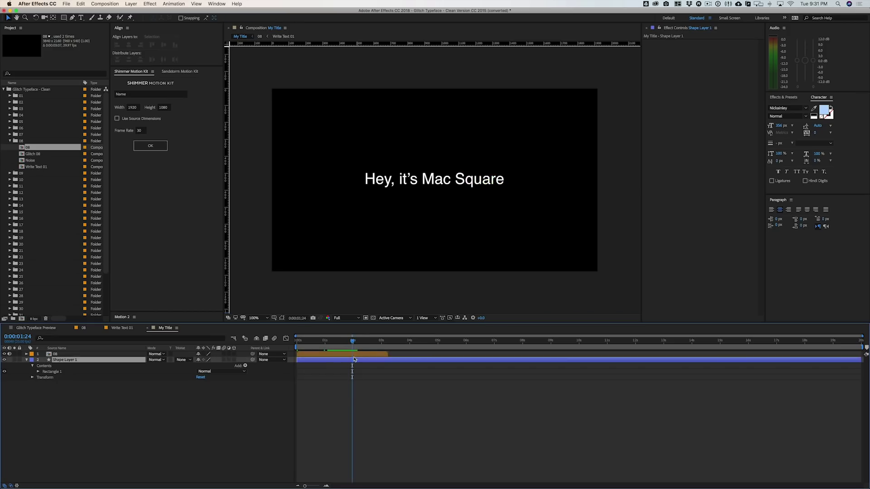
pyautogui.hotkey('alt', ']')
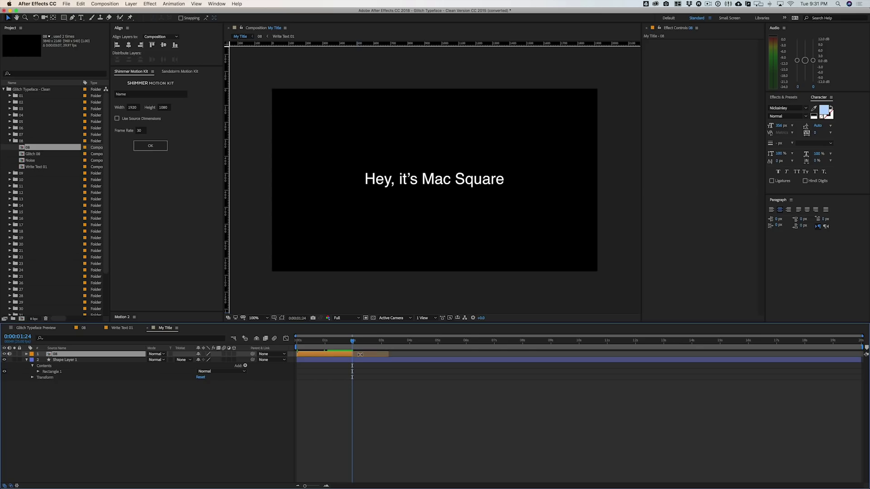
pyautogui.press('super+d')
pyautogui.moveTo(355, 354); pyautogui.dragTo(388, 354)
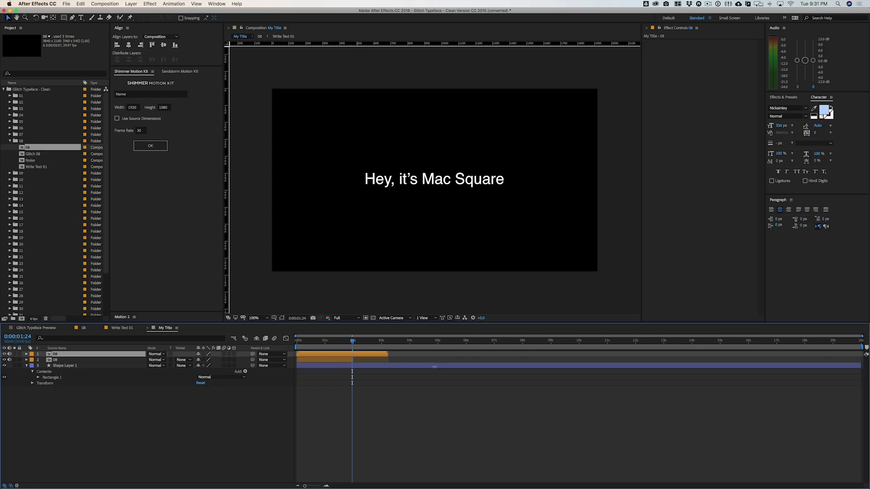
pyautogui.hotkey('alt', '[')
# Step: Enable Time Remapping on the copy, extend it to end near 4 seconds, and preview
pyautogui.rightClick(361, 354)
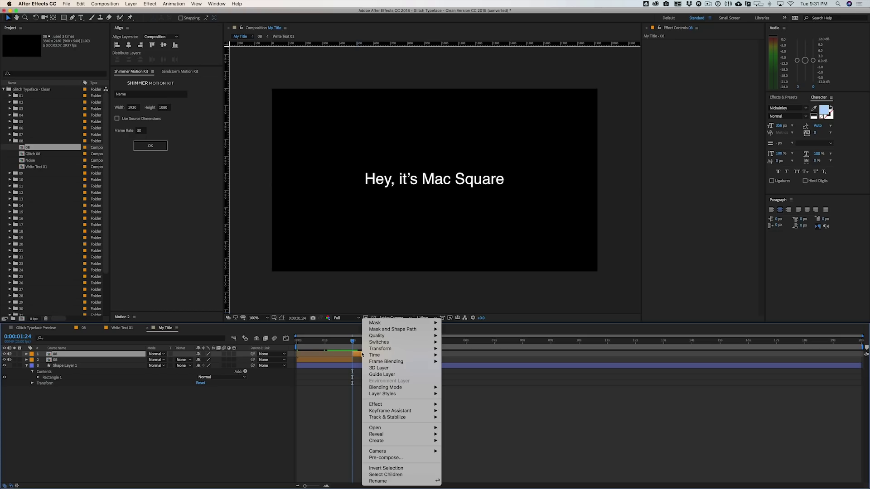
pyautogui.moveTo(380, 357)
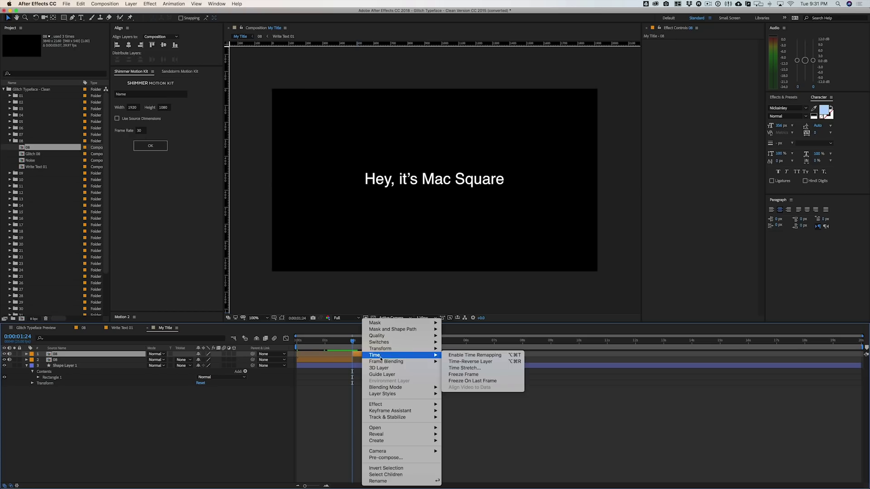
pyautogui.click(471, 355)
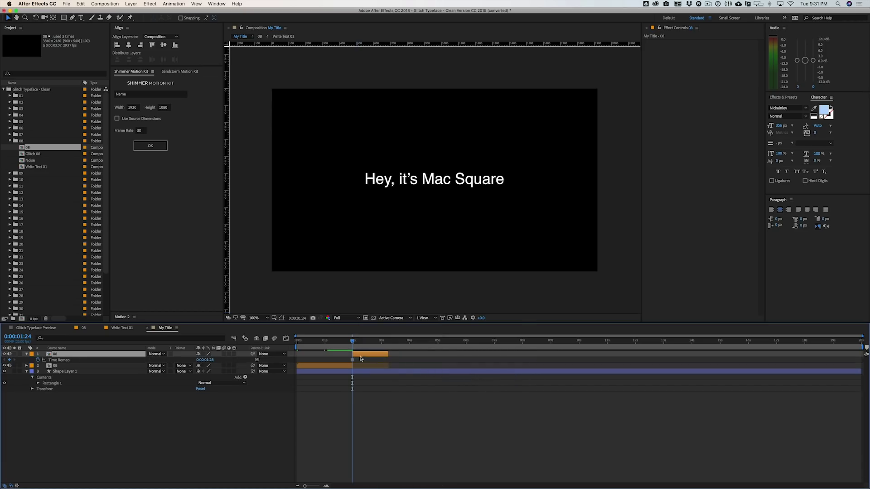
pyautogui.moveTo(389, 358); pyautogui.dragTo(416, 356)
pyautogui.press('space')
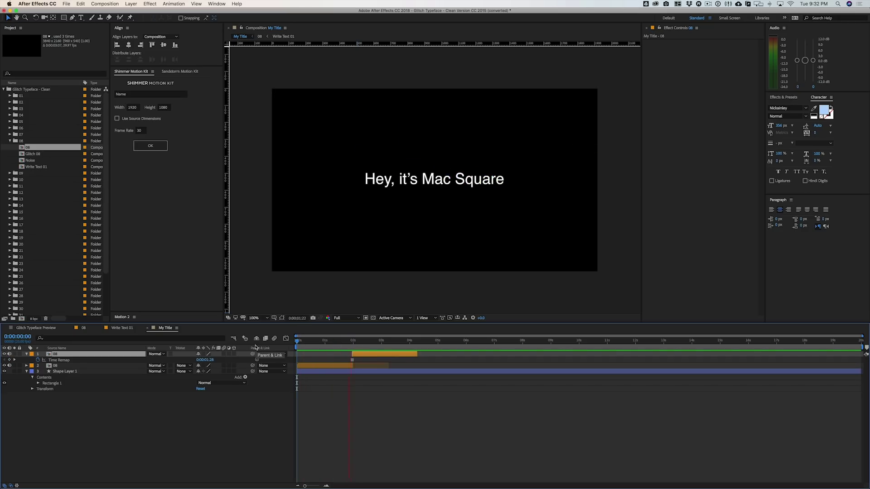
pyautogui.press('space')
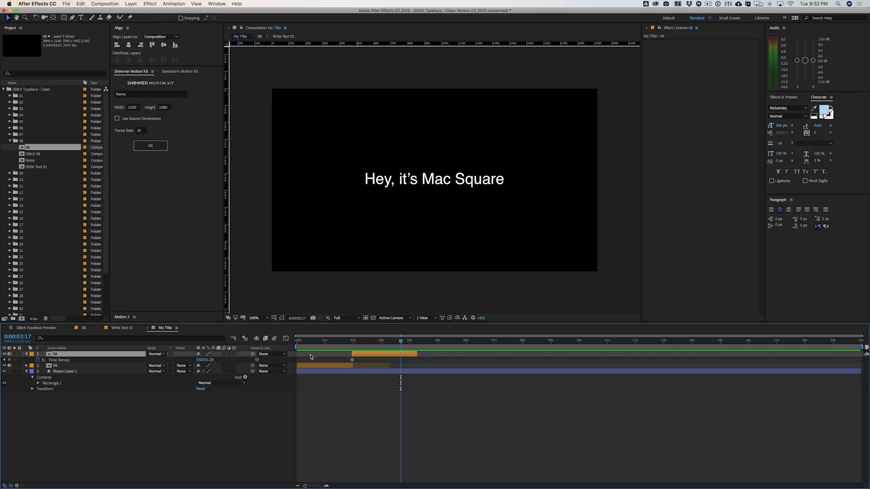
# Step: Add a third 08 copy on top, starting around 2 seconds at full source length, and play it back
pyautogui.moveTo(410, 347); pyautogui.dragTo(409, 347)
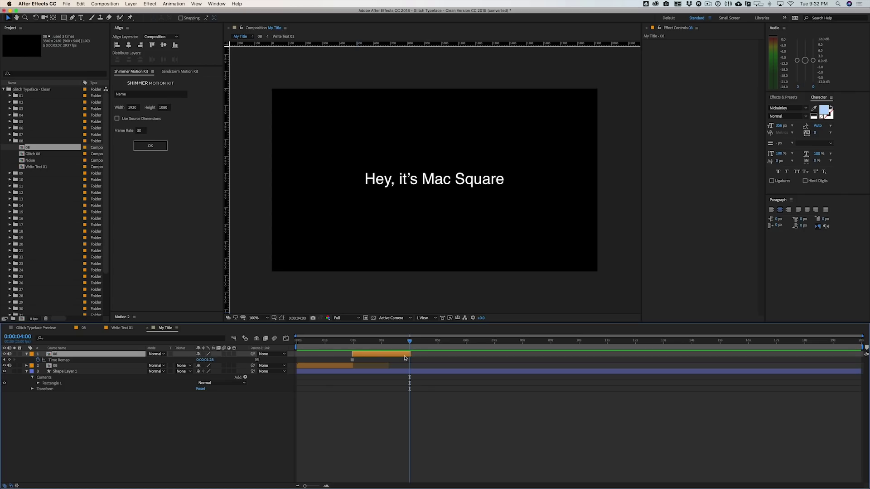
pyautogui.click(335, 366)
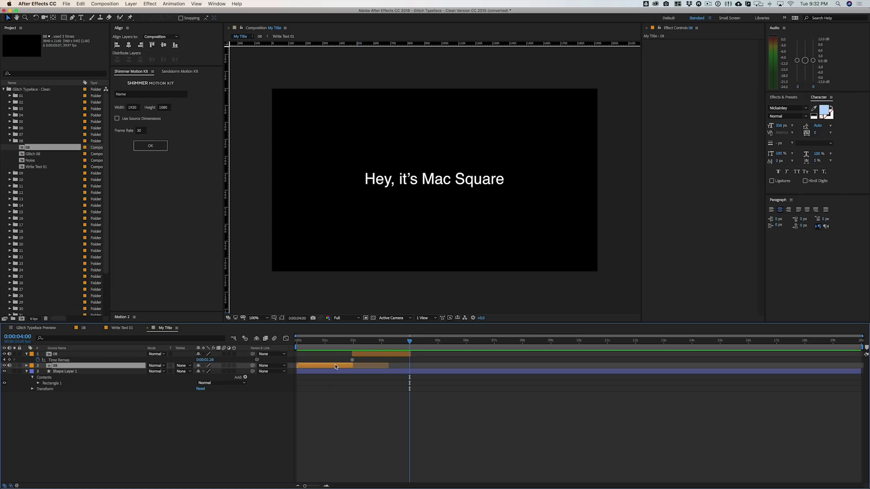
pyautogui.press('super+d')
pyautogui.moveTo(87, 369); pyautogui.dragTo(86, 352)
pyautogui.moveTo(347, 356); pyautogui.dragTo(397, 356)
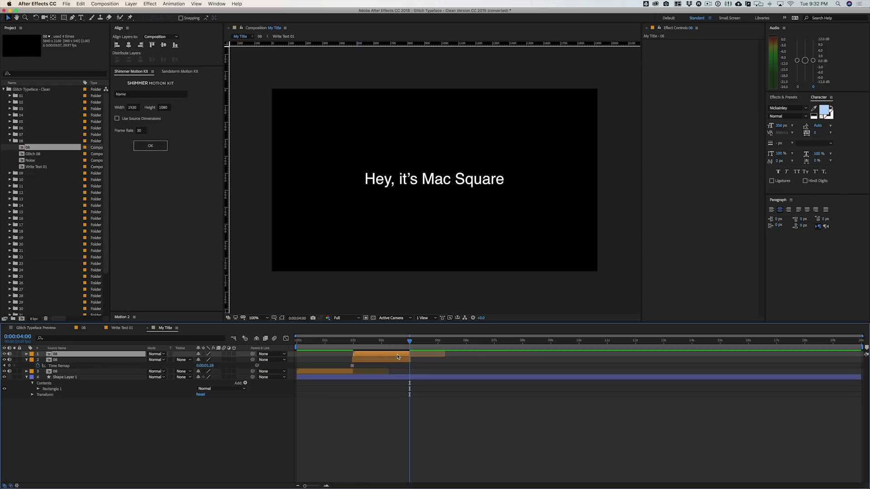
pyautogui.moveTo(409, 355); pyautogui.dragTo(452, 355)
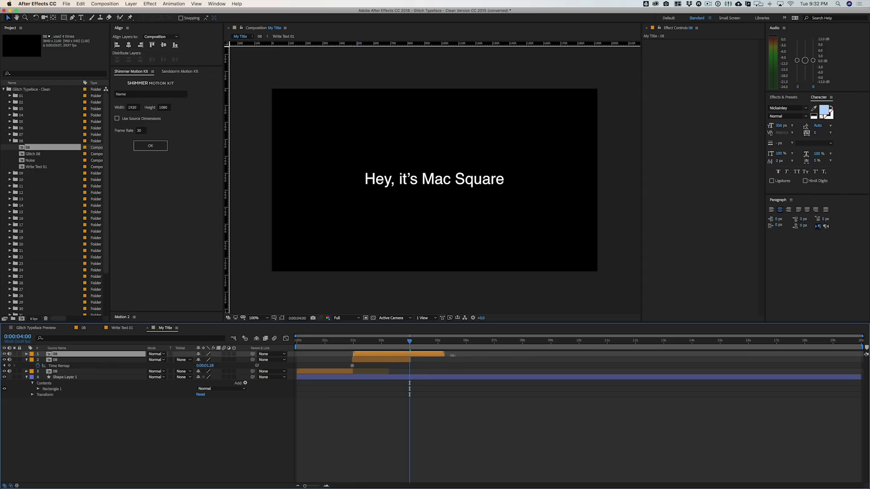
pyautogui.click(412, 342)
pyautogui.press('space')
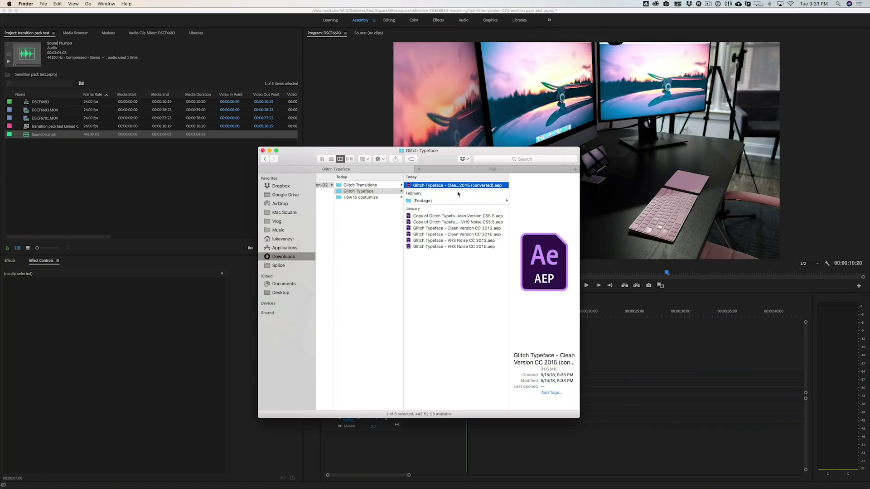
# Step: Import only composition 08 from the Glitch Typeface - Clean project into Premiere's Project panel
pyautogui.moveTo(464, 186); pyautogui.dragTo(157, 199)
pyautogui.click(368, 323)
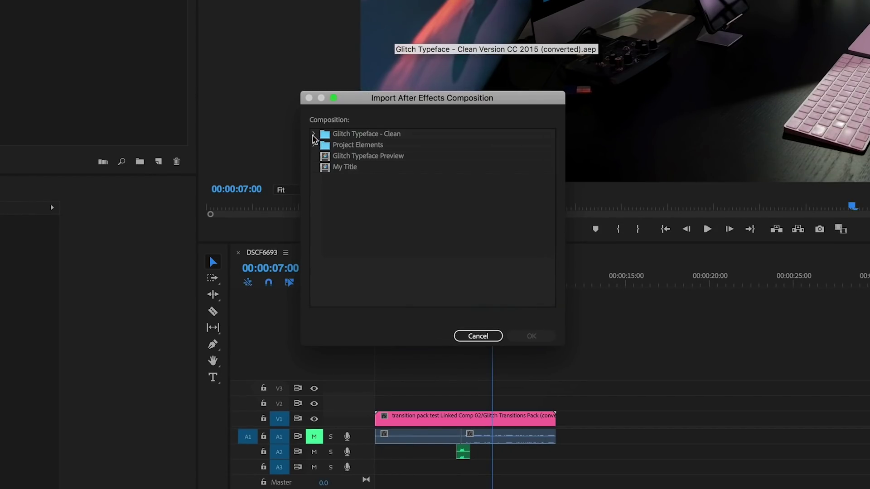
pyautogui.click(313, 135)
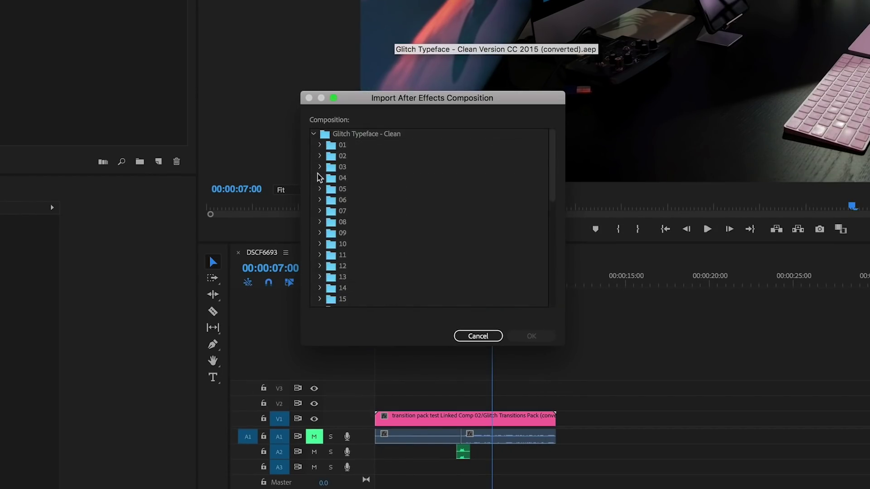
pyautogui.click(319, 222)
pyautogui.click(348, 233)
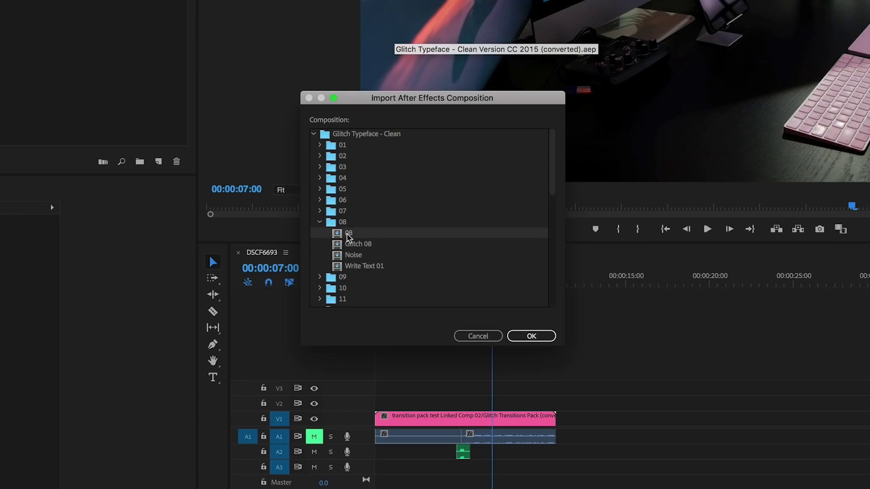
pyautogui.click(532, 335)
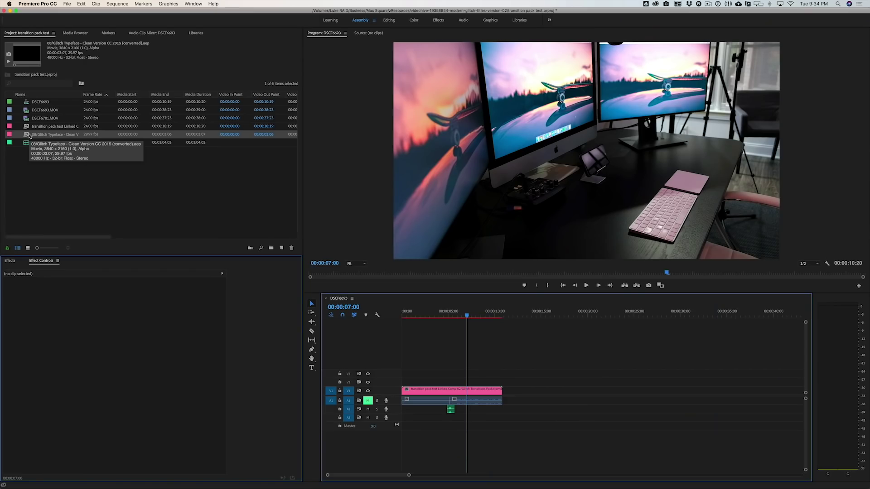
# Step: Place the linked 08 title on V1 near 11 seconds and play it back
pyautogui.moveTo(28, 135); pyautogui.dragTo(515, 402)
pyautogui.click(512, 311)
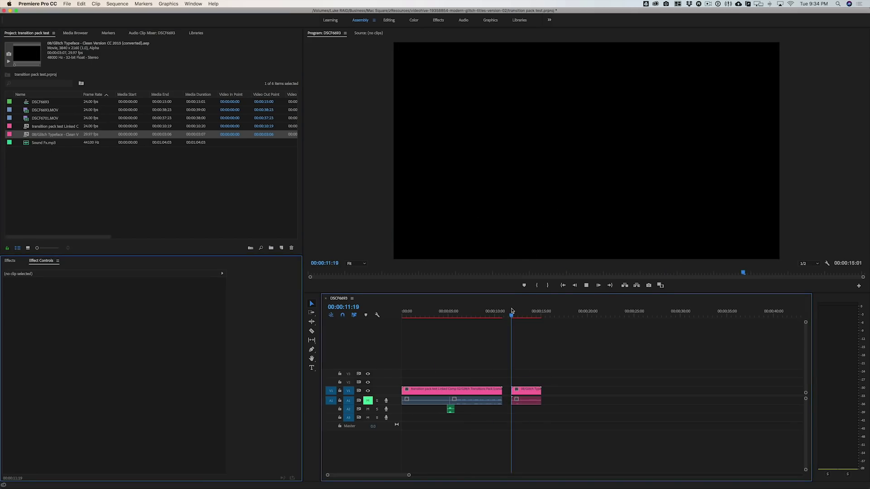
pyautogui.press('space')
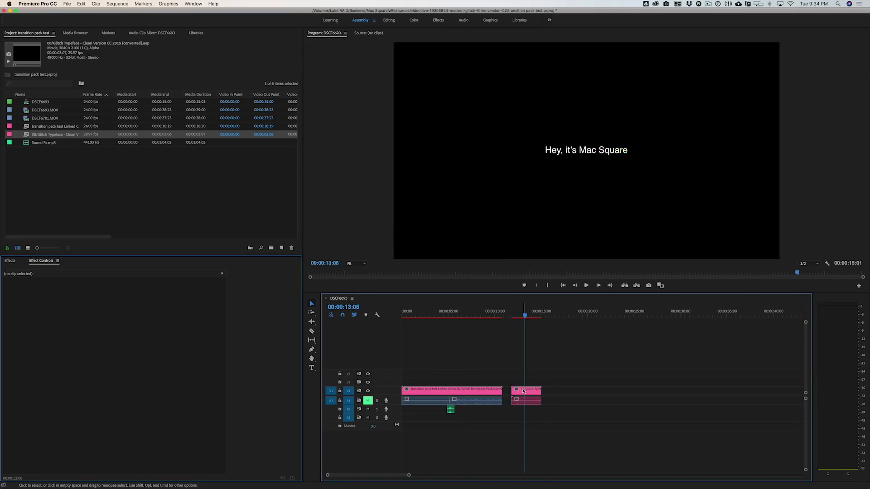
pyautogui.press('super')
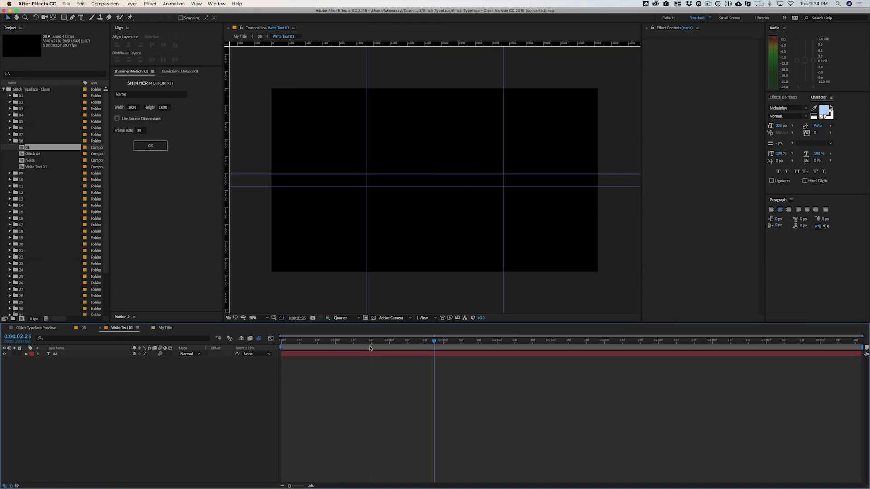
pyautogui.moveTo(368, 347); pyautogui.dragTo(380, 347)
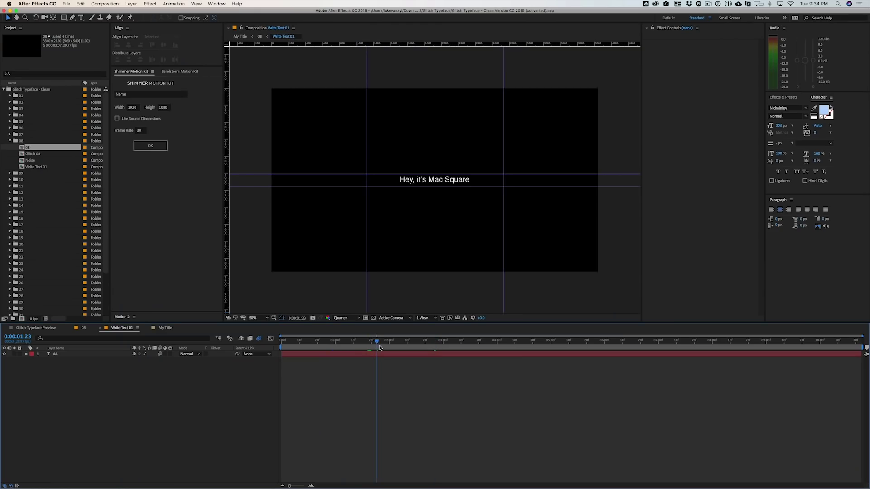
# Step: Retype the title as 'Hey, it's me!' and save the After Effects project
pyautogui.doubleClick(434, 180)
pyautogui.write('Hey')
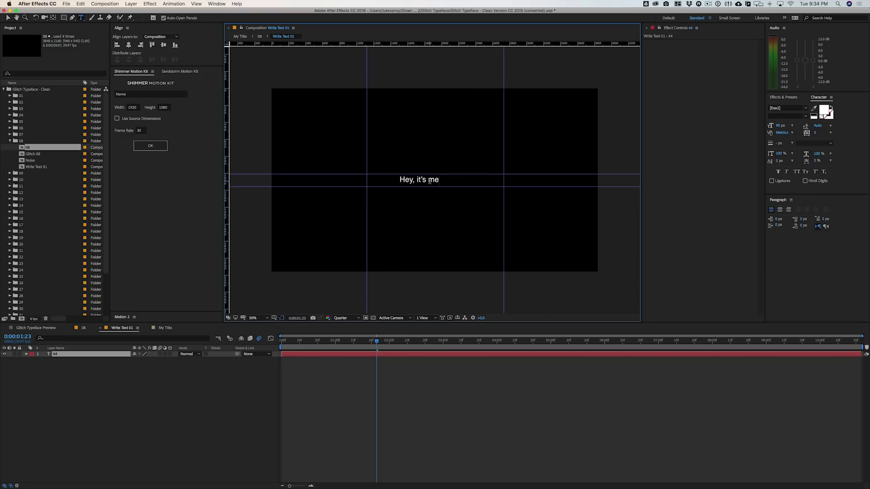
pyautogui.click(409, 378)
pyautogui.press('super+s')
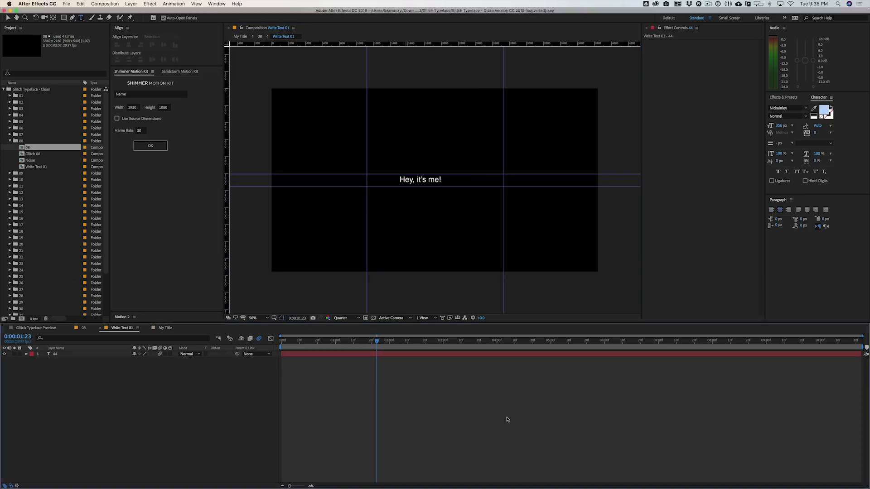
pyautogui.click(572, 471)
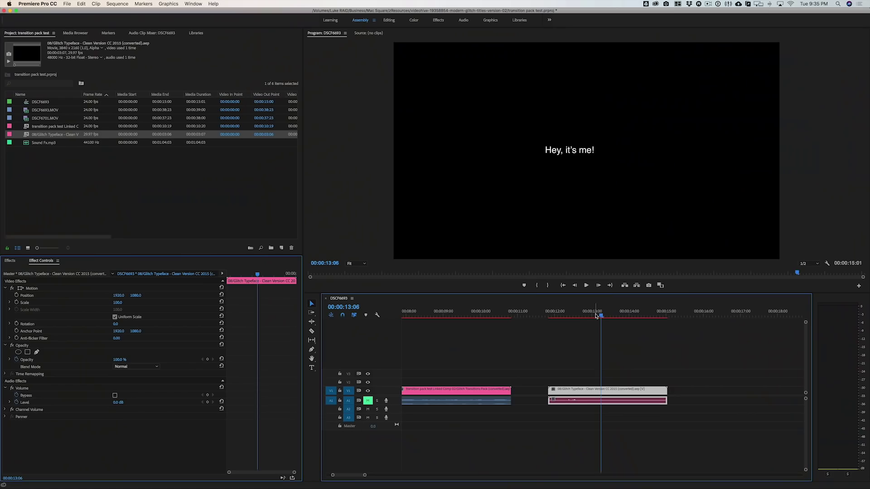
# Step: Split the 'Hey, it's me!' title clip at about 13:20
pyautogui.moveTo(596, 315); pyautogui.dragTo(623, 317)
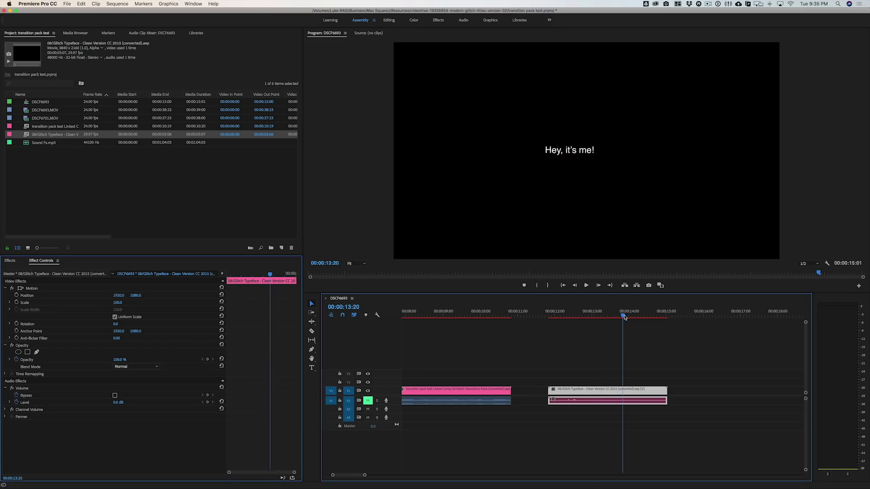
pyautogui.click(625, 392)
pyautogui.press('v')
pyautogui.click(633, 394)
# Step: Insert a frame hold segment, pull the following title piece back left, and play it back
pyautogui.rightClick(606, 392)
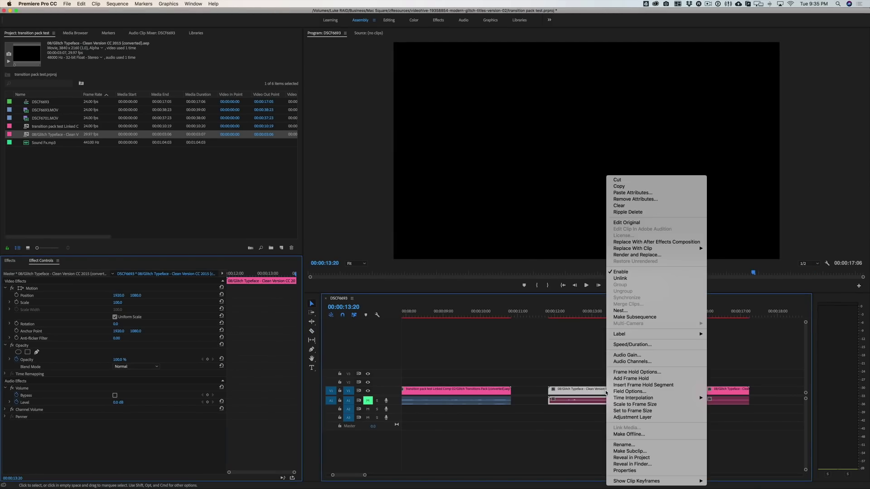
pyautogui.click(633, 385)
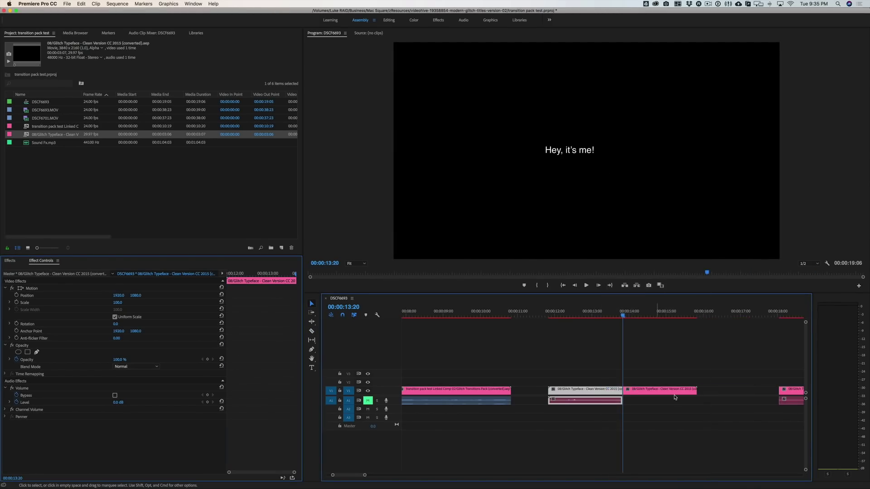
pyautogui.scroll(-2, 674, 397)
pyautogui.moveTo(746, 394); pyautogui.dragTo(669, 394)
pyautogui.press('space')
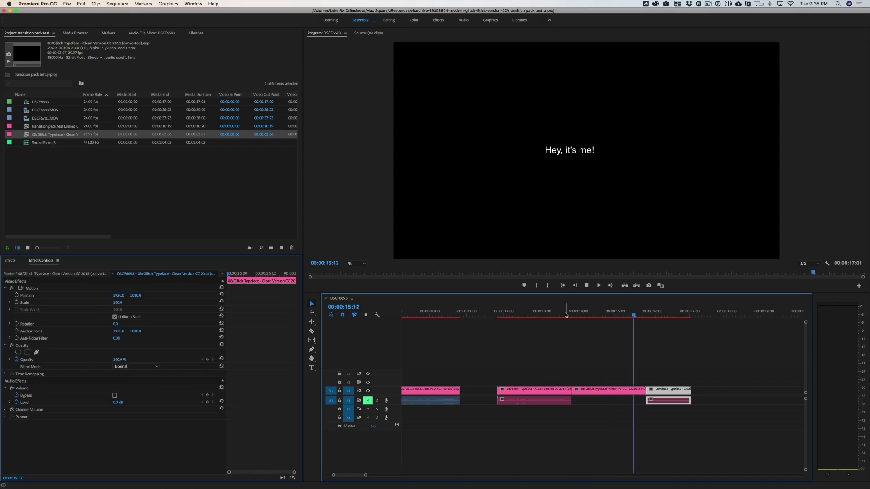